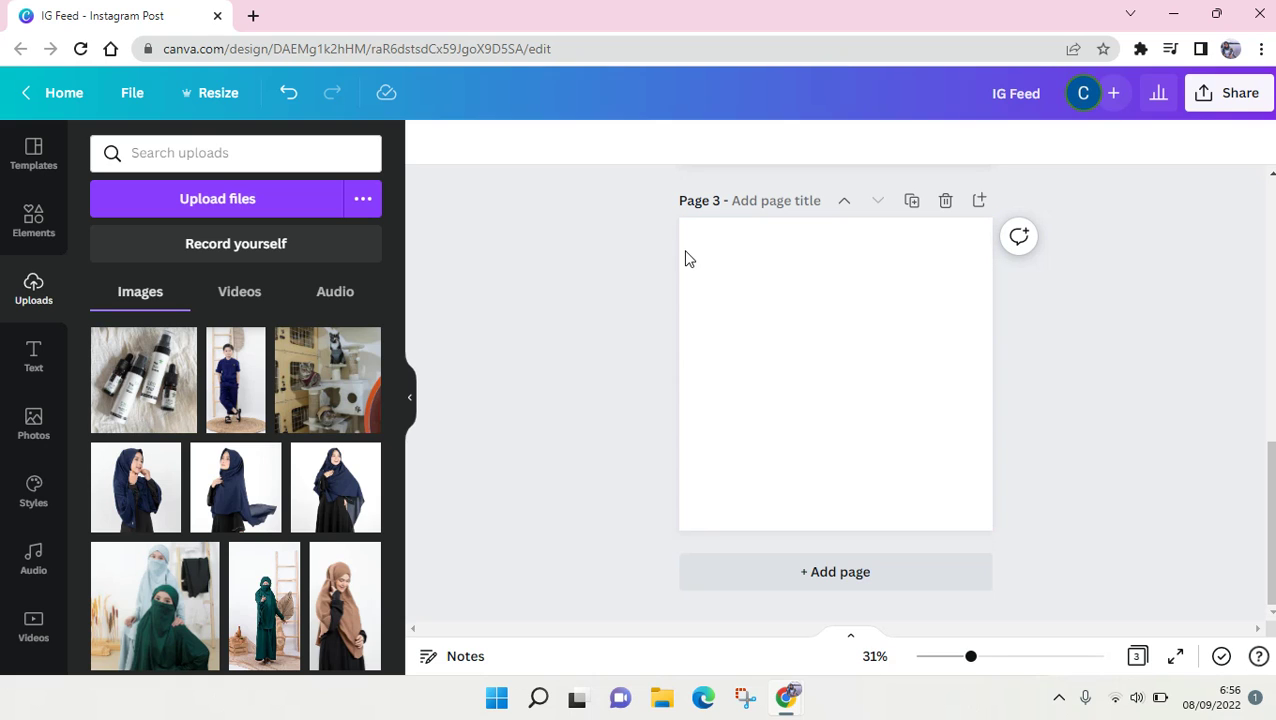
Step: Add the serum bottles photo to Page 3 and enlarge it to about 841 × 841
left_click(124, 386)
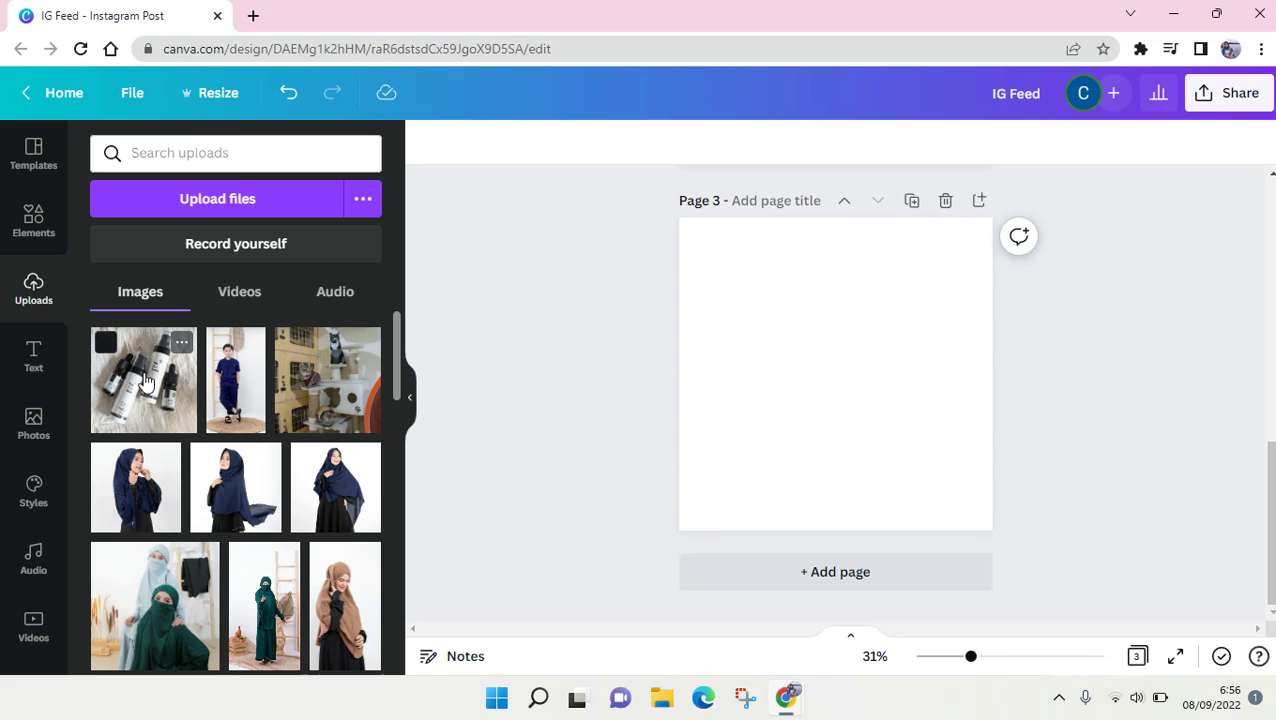
left_click(1112, 446)
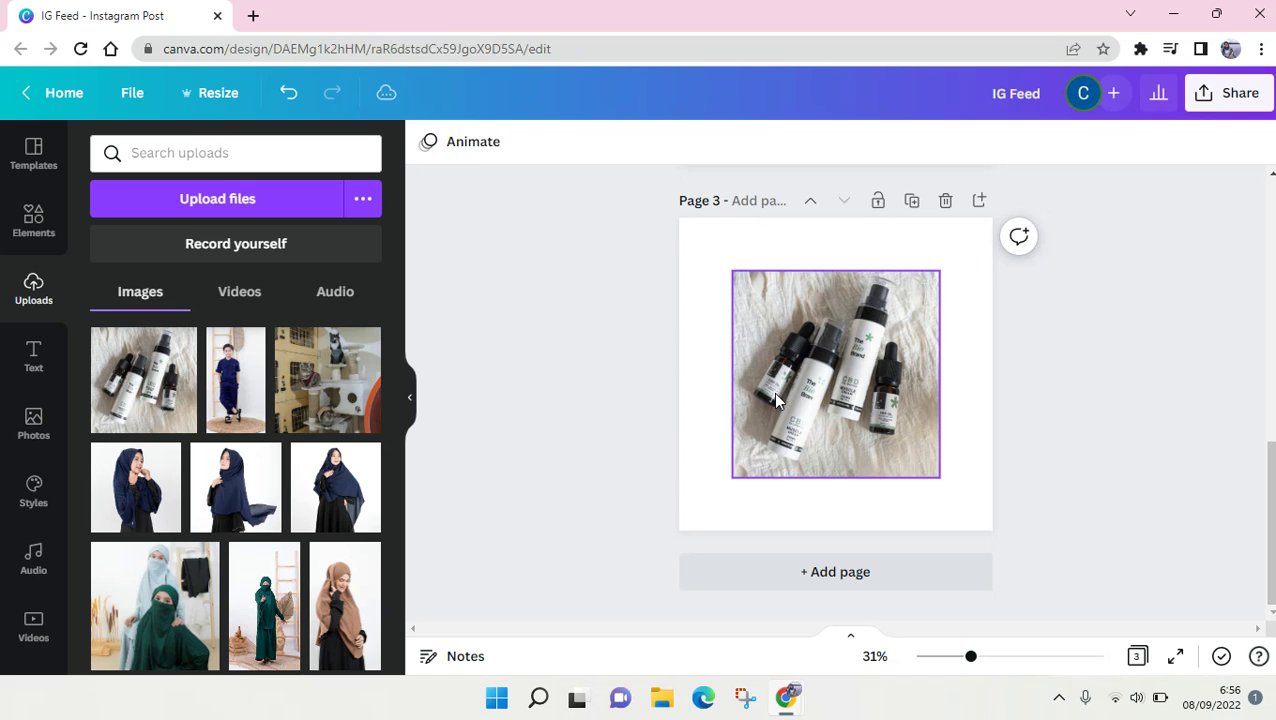
left_click_drag(850, 400, 828, 378)
left_click_drag(917, 456, 1000, 511)
Step: Apply Background Remover to the bottles photo and re-centre the cut-out on the page
left_click(456, 143)
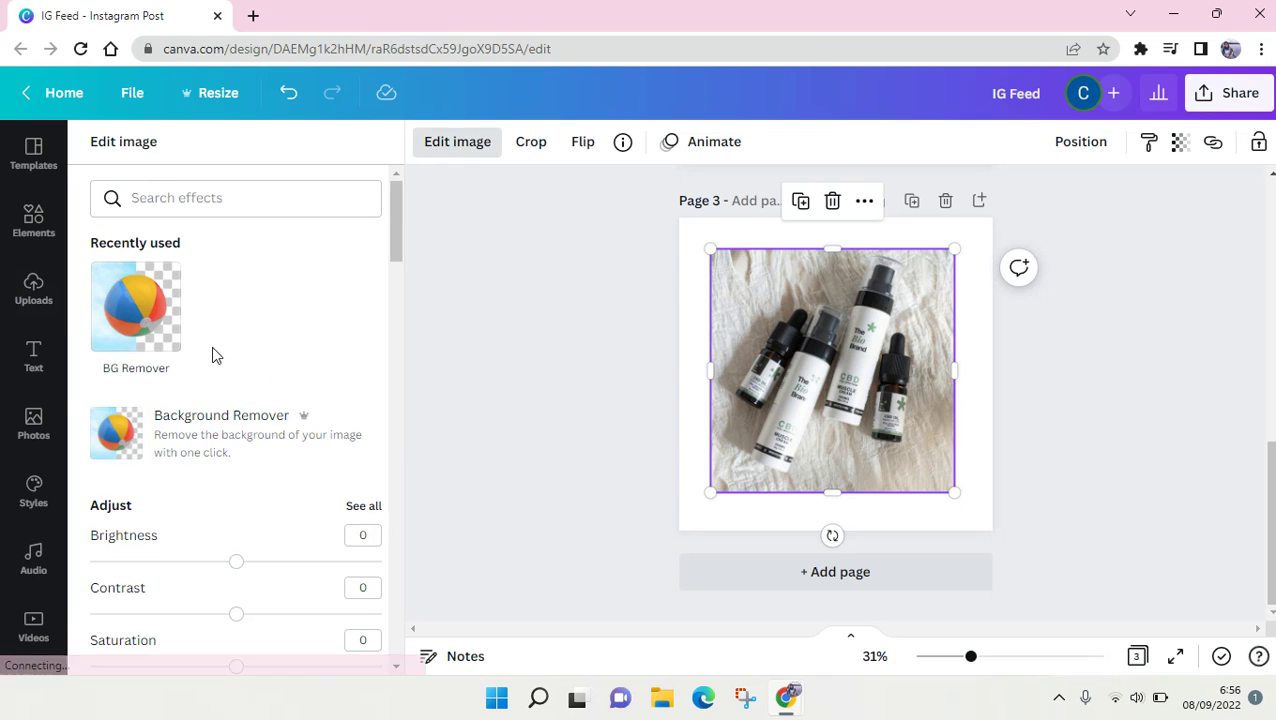
left_click(253, 459)
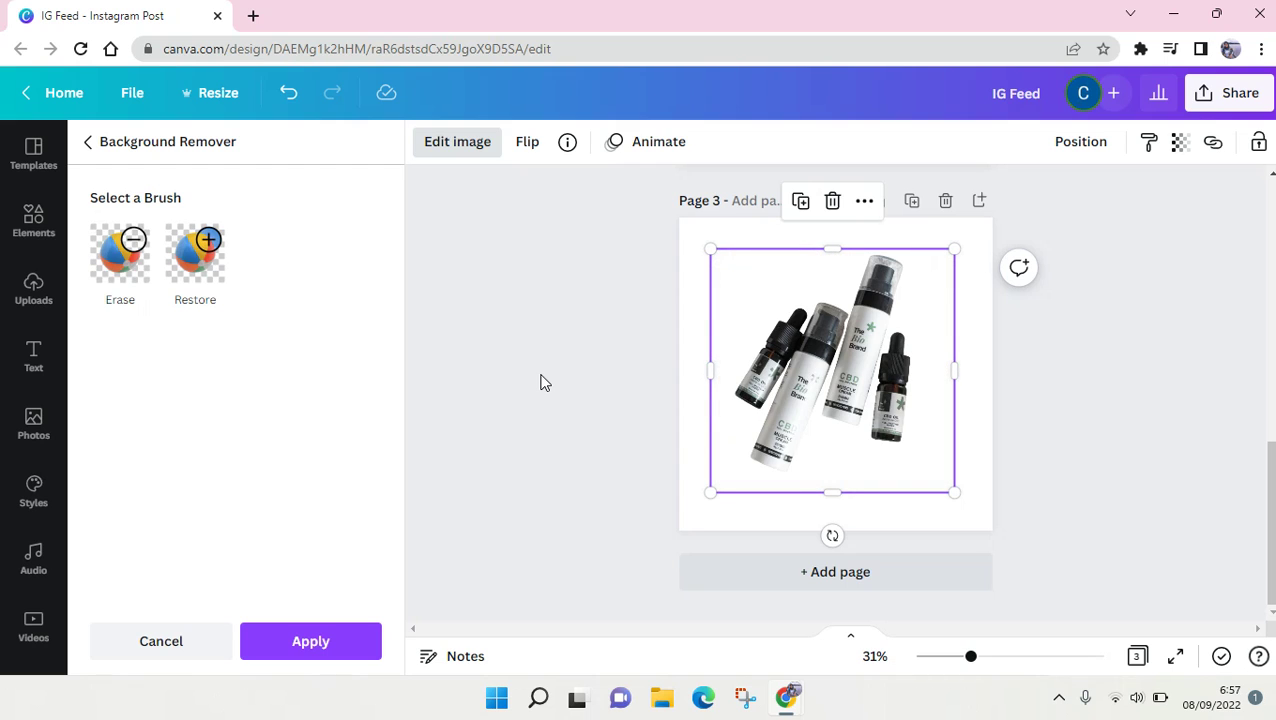
left_click(1035, 435)
left_click(1003, 464)
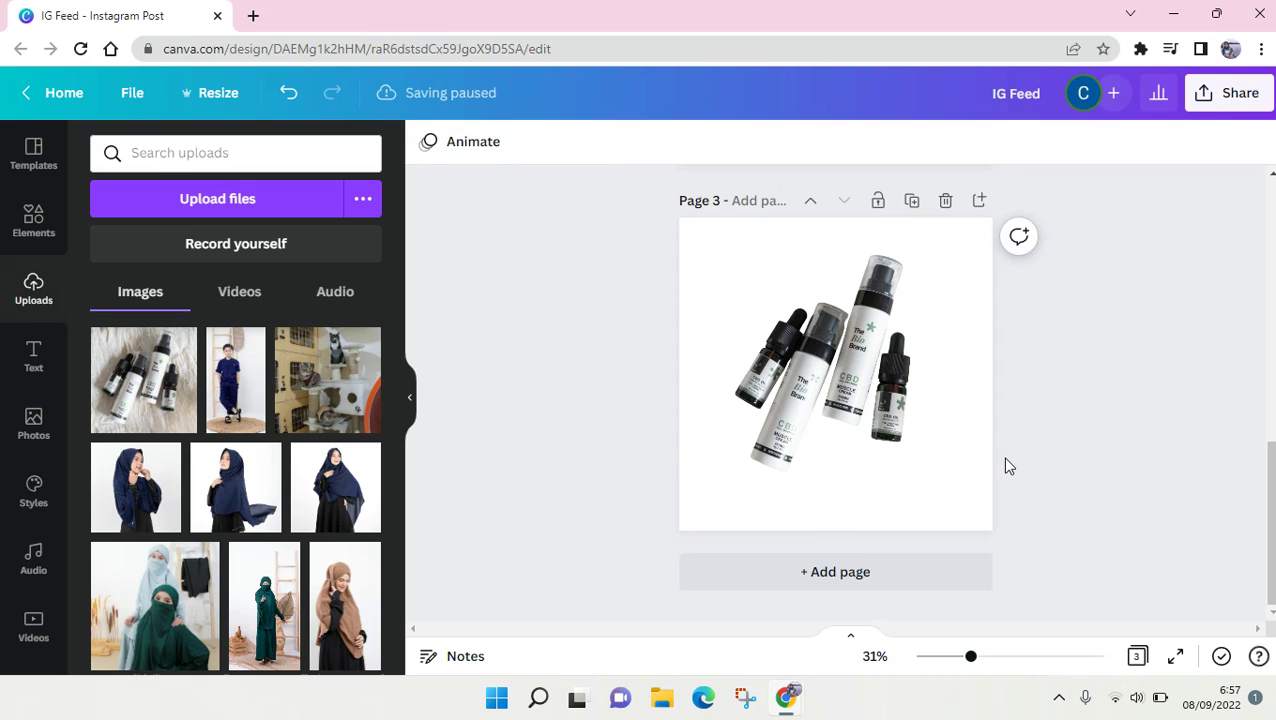
left_click(855, 420)
left_click_drag(852, 418, 850, 422)
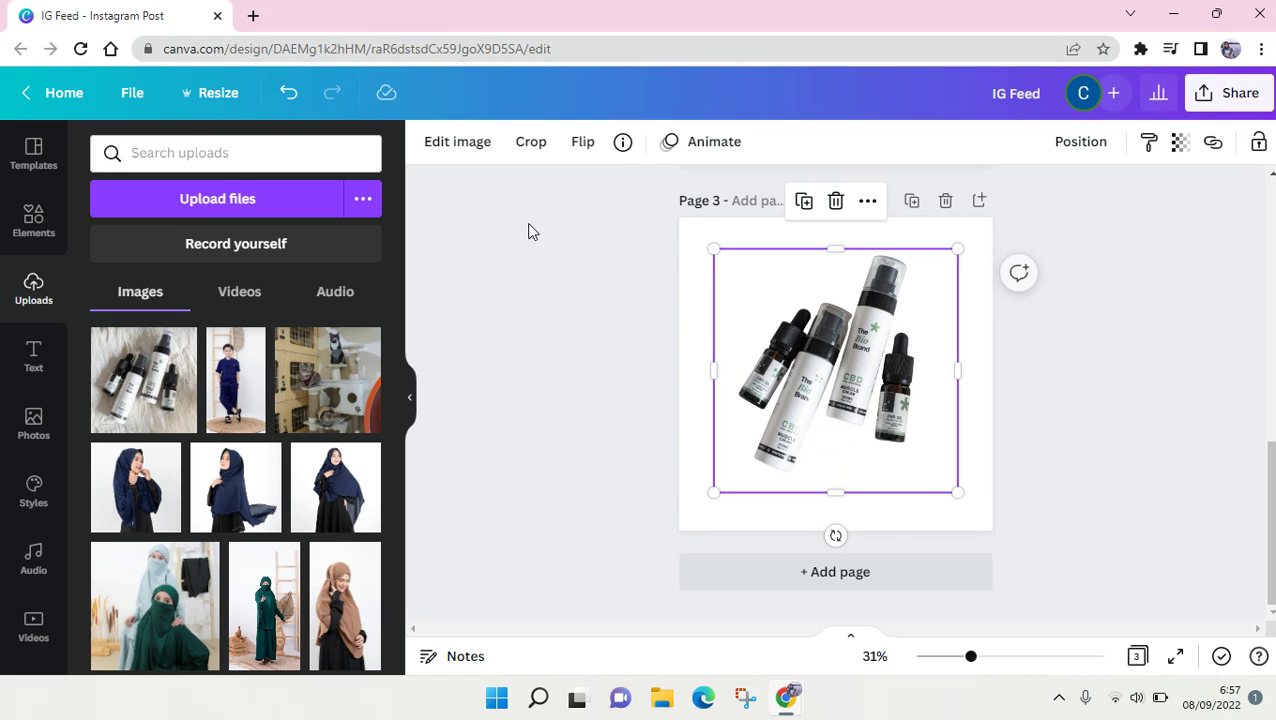
Step: Adjust the cut-out photo to brightness -12, contrast 7 and saturation 5
left_click(450, 144)
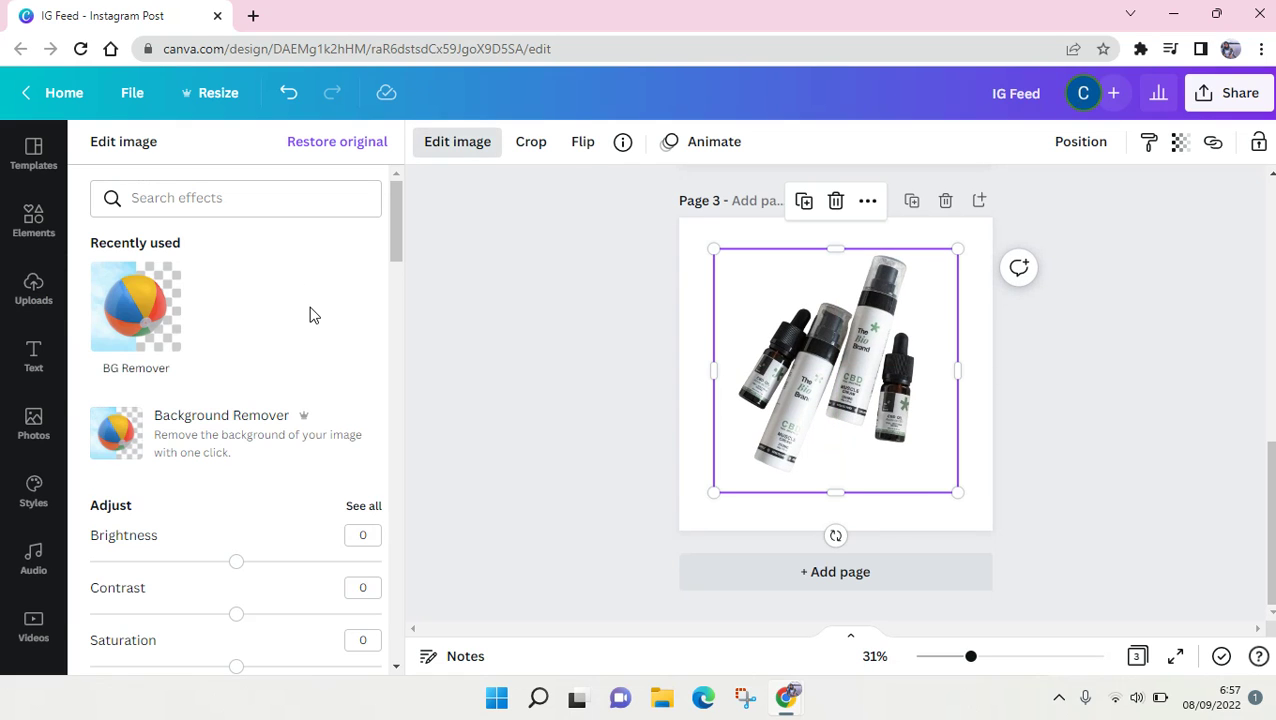
scroll(310, 315, "down", 2)
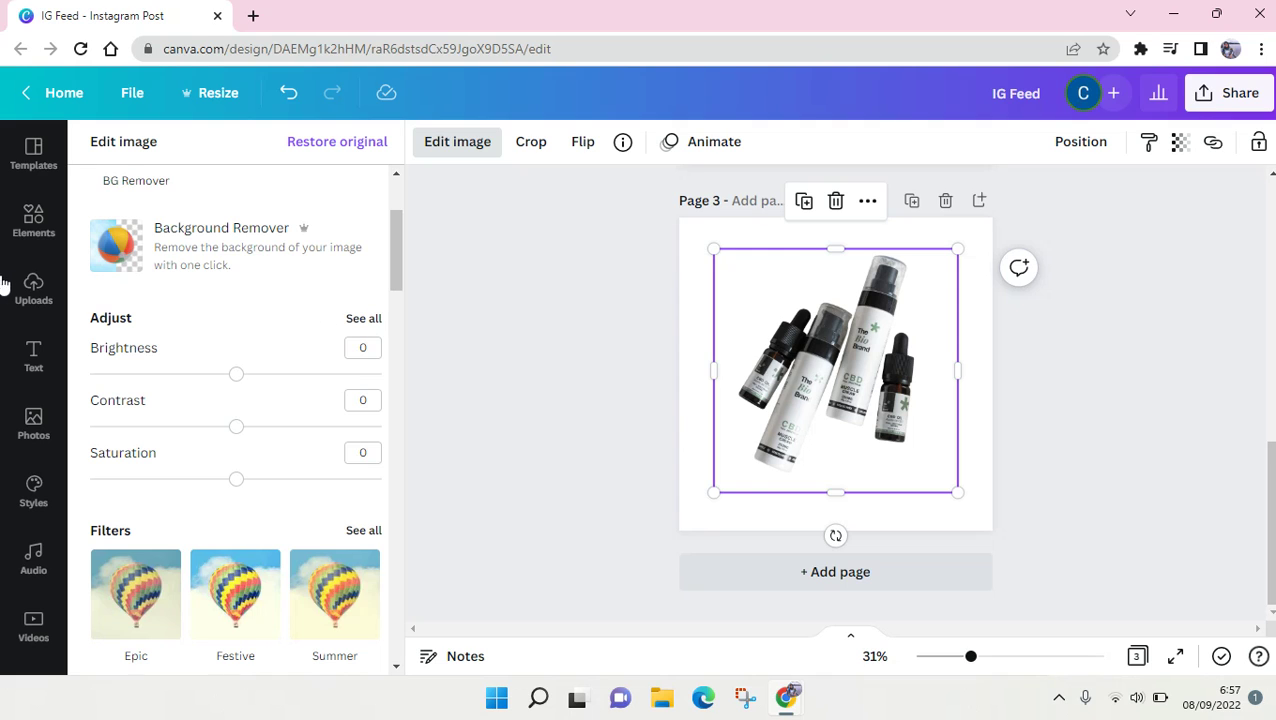
left_click(362, 322)
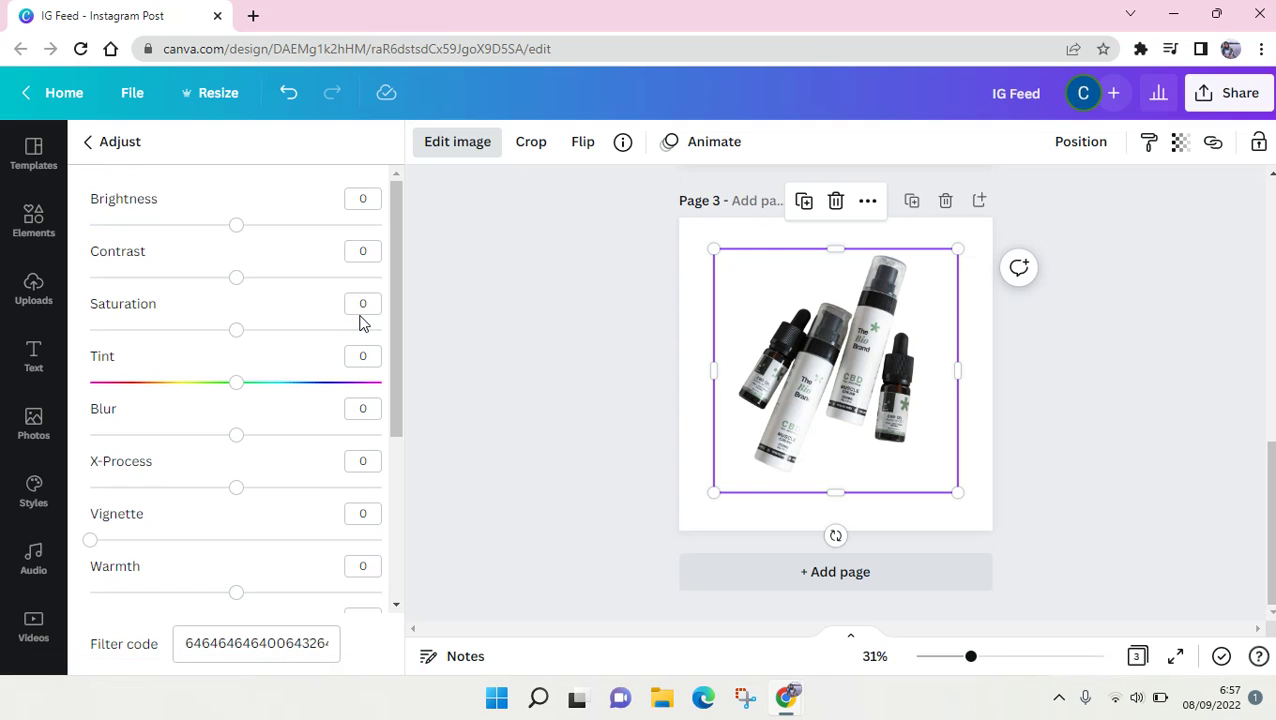
left_click_drag(993, 661, 992, 662)
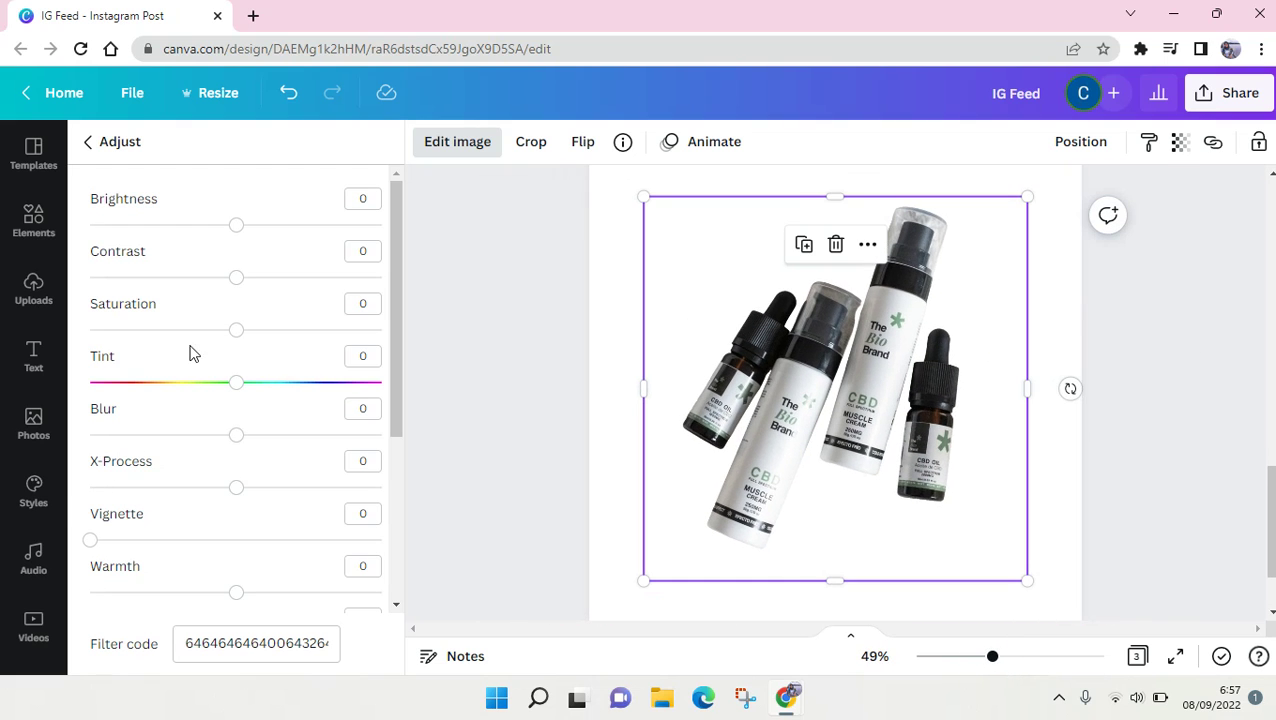
mouse_move(236, 228)
left_mouse_down()
mouse_move(214, 244)
mouse_move(266, 242)
mouse_move(219, 228)
left_mouse_up()
mouse_move(240, 283)
left_mouse_down()
mouse_move(267, 280)
mouse_move(214, 277)
mouse_move(246, 277)
left_mouse_up()
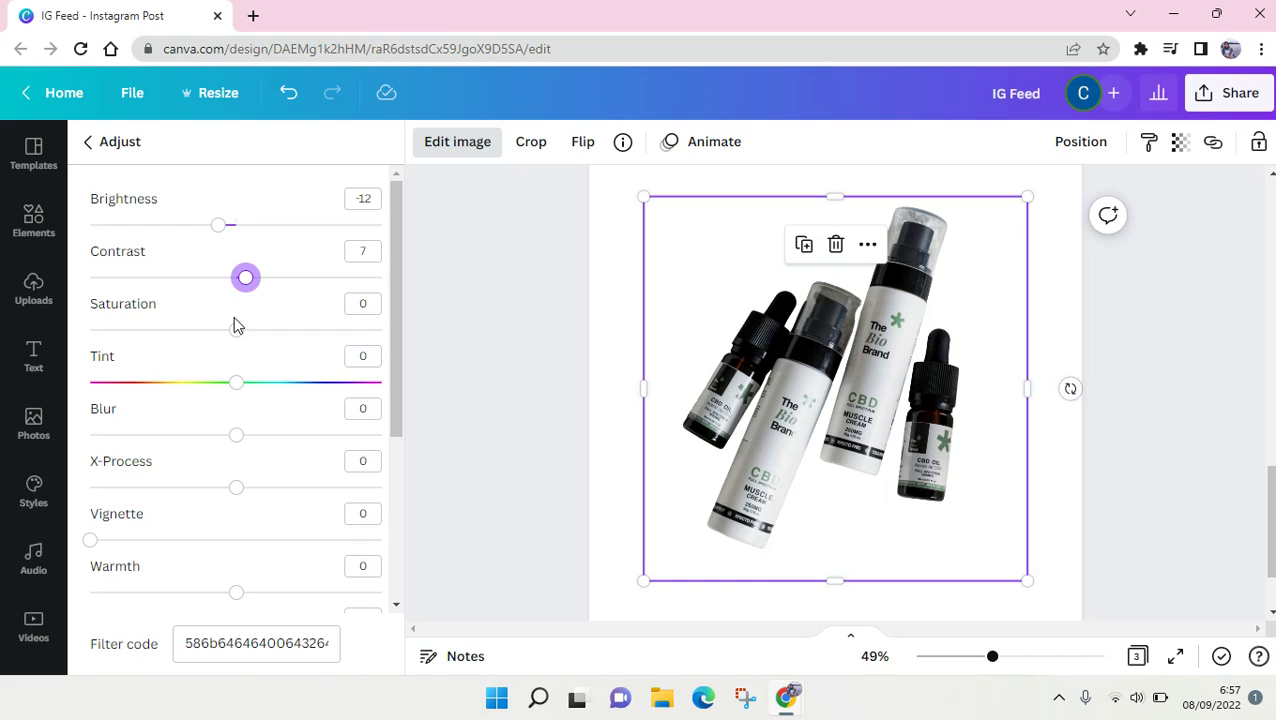
mouse_move(240, 338)
left_mouse_down()
mouse_move(249, 330)
mouse_move(168, 318)
mouse_move(253, 320)
mouse_move(243, 314)
left_mouse_up()
scroll(262, 438, "down", 3)
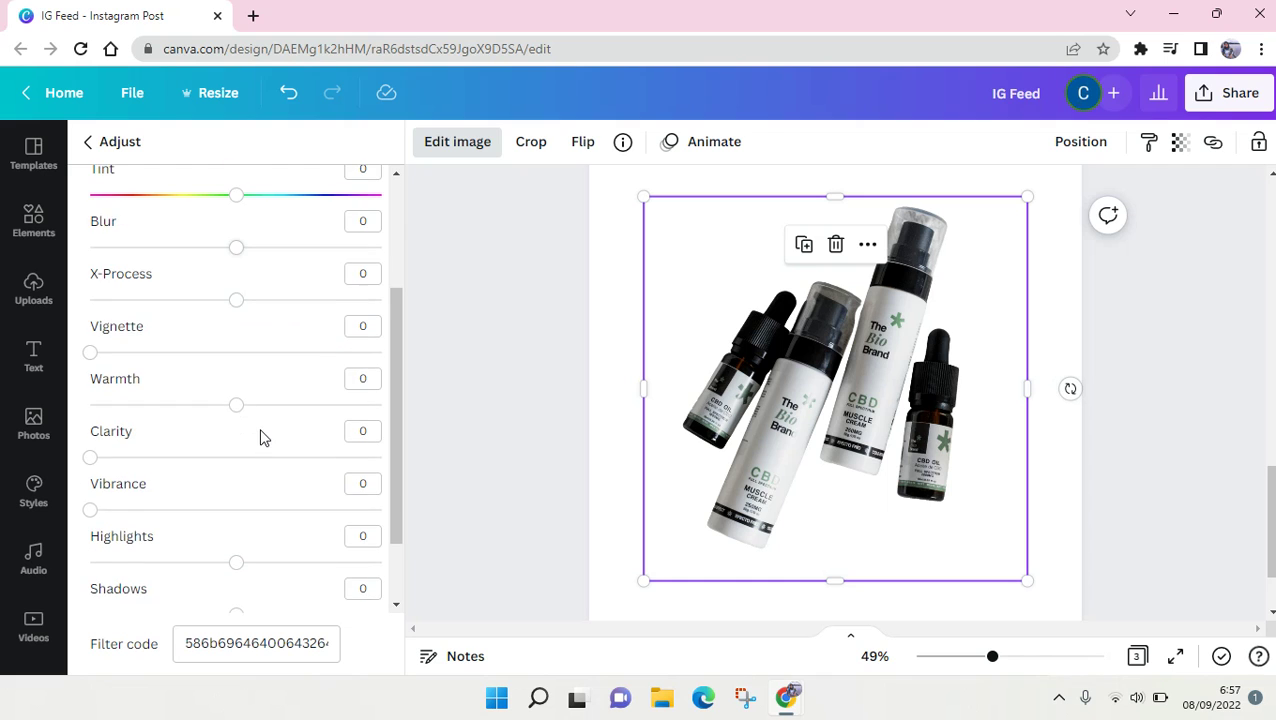
scroll(262, 438, "up", 3)
scroll(262, 438, "down", 3)
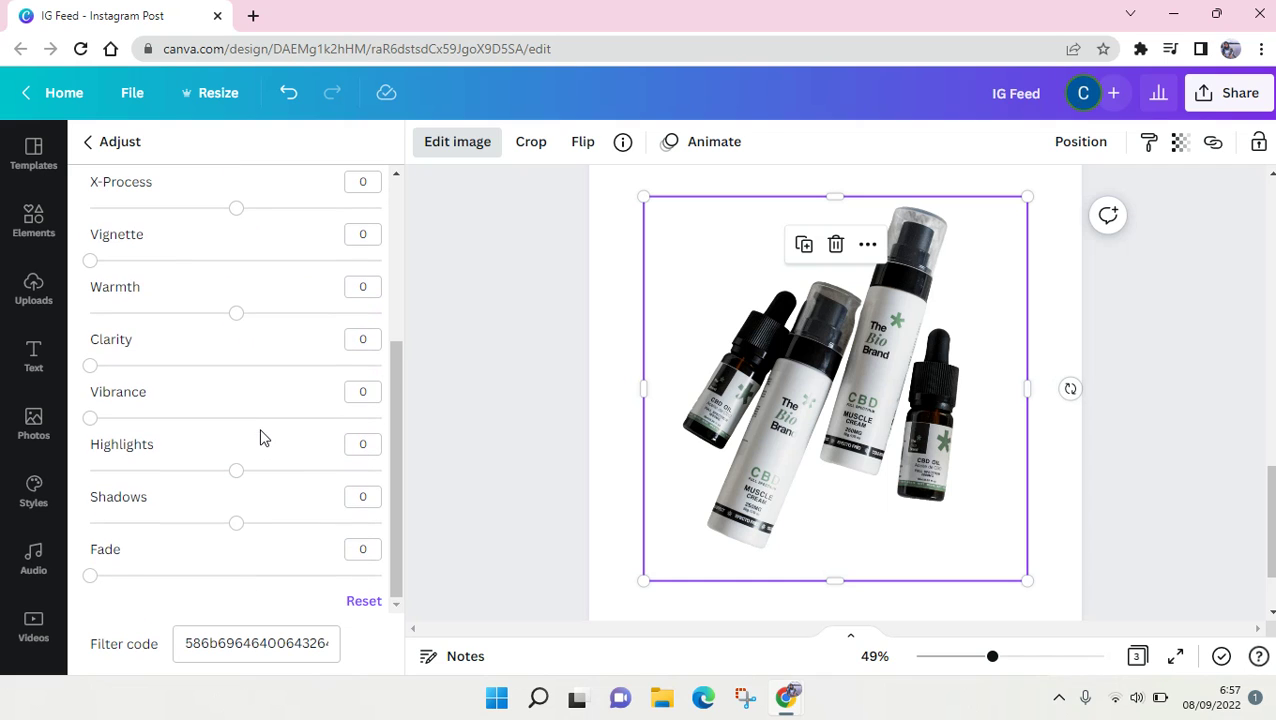
left_click(88, 142)
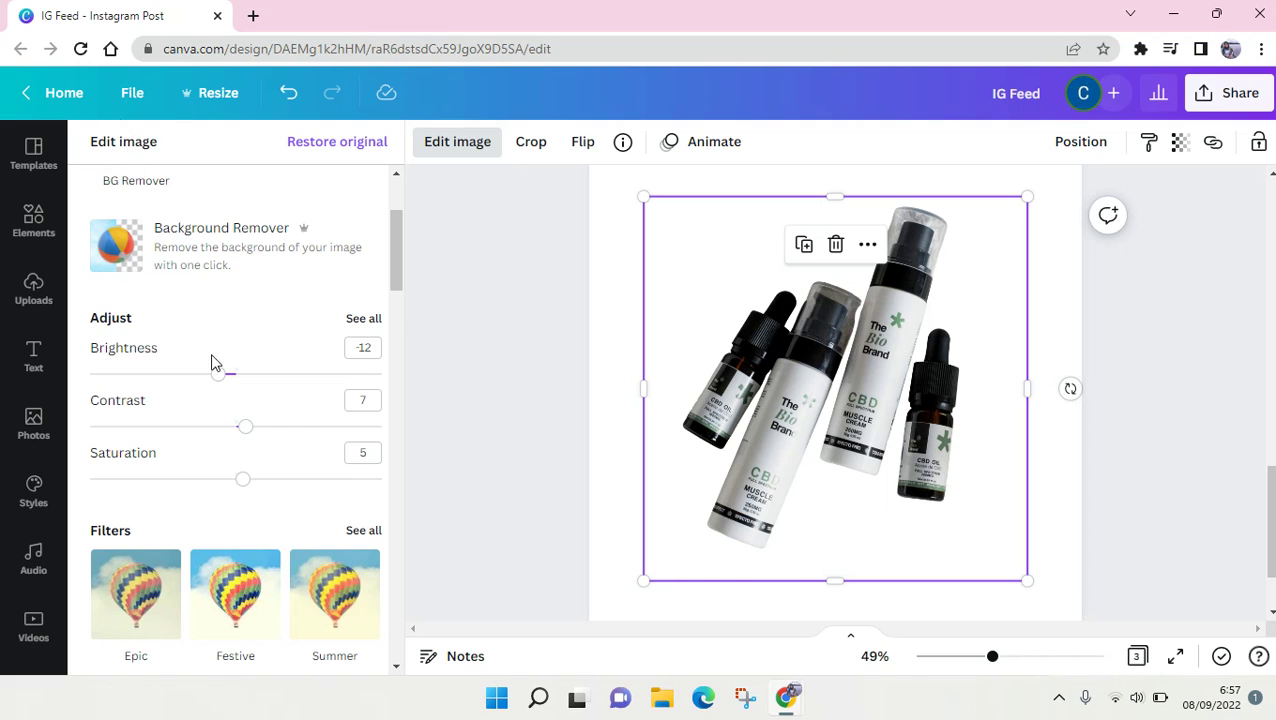
Step: Try the Glow, Angle and Drop shadow styles on the bottles, then choose Curved
scroll(210, 370, "down", 4)
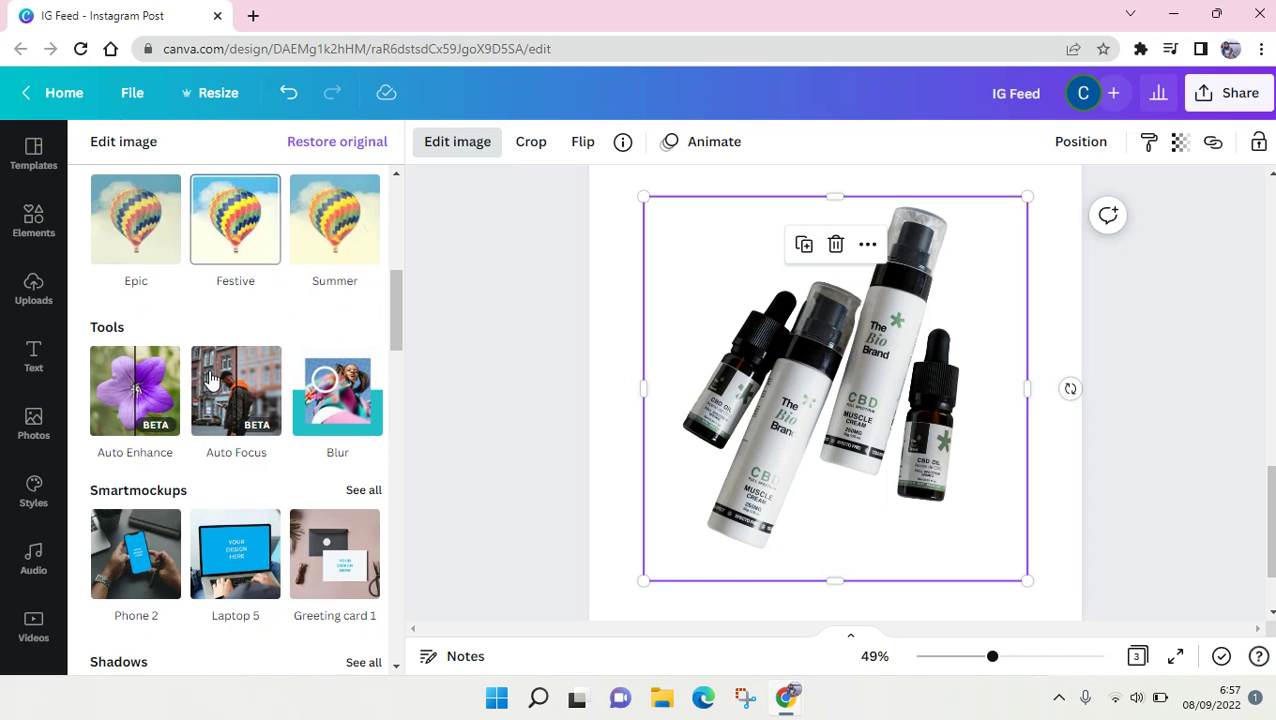
scroll(210, 378, "down", 1)
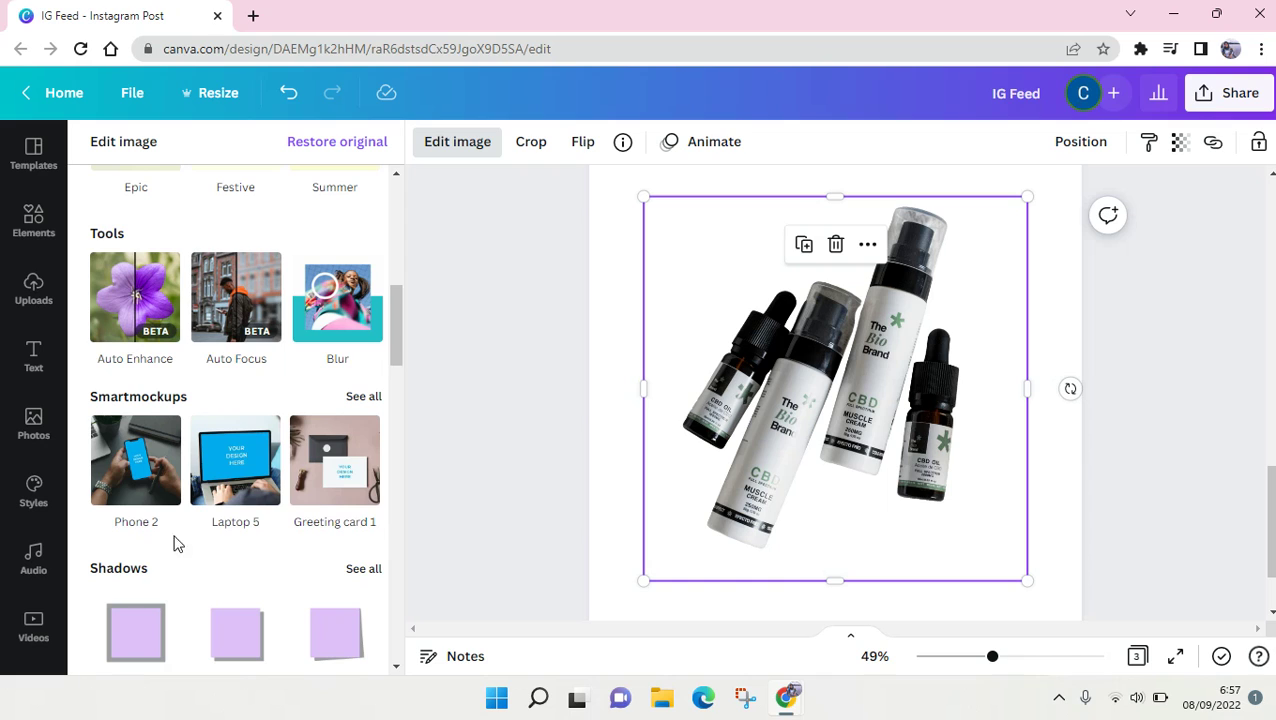
scroll(250, 615, "down", 1)
scroll(207, 616, "down", 2)
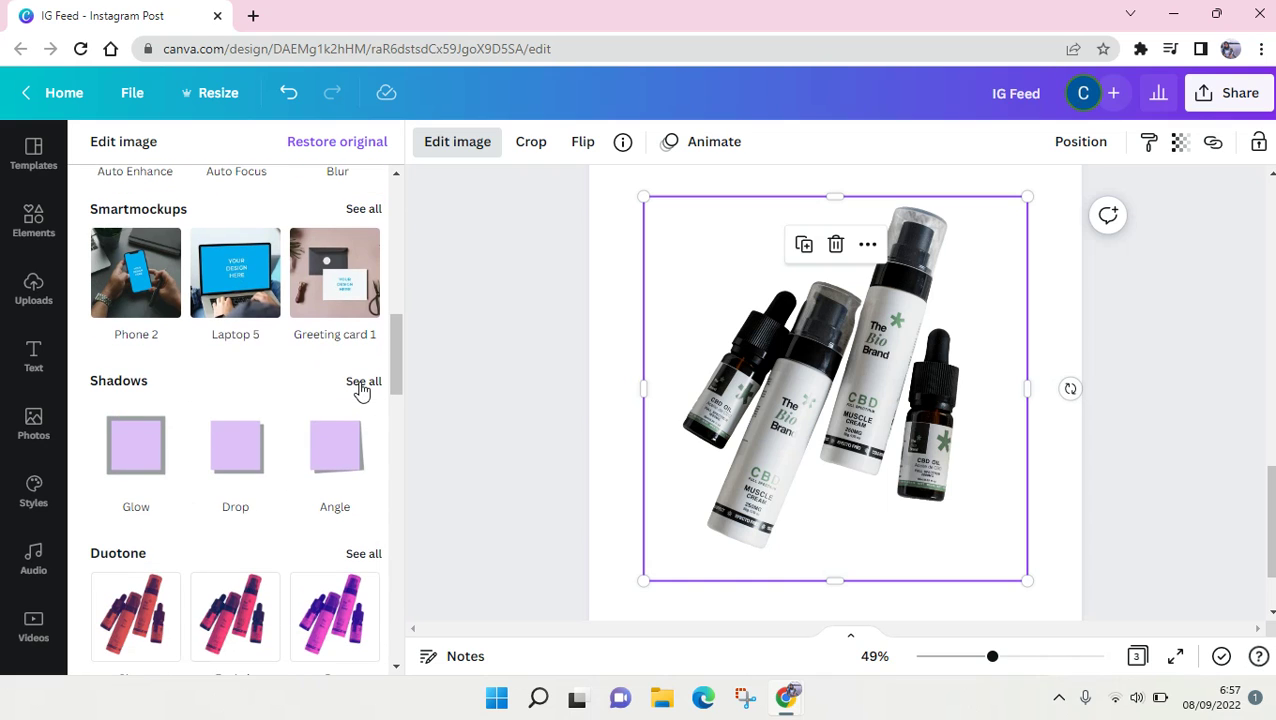
left_click(362, 381)
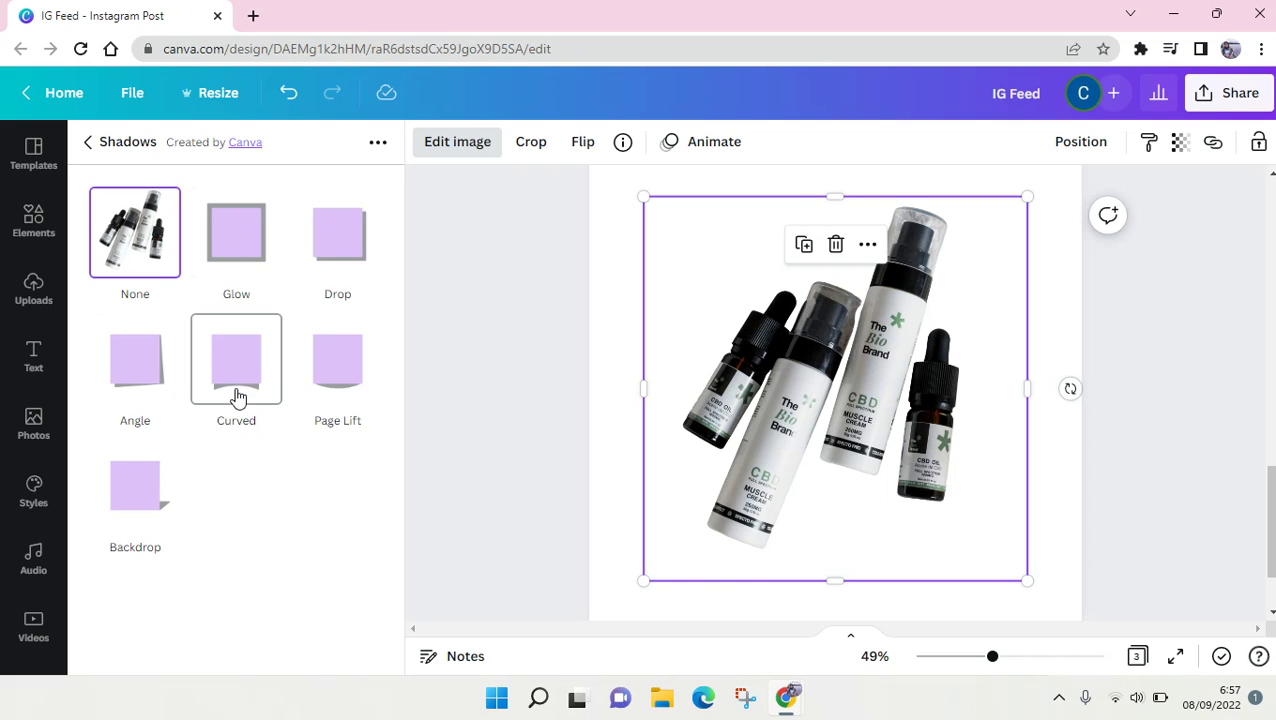
left_click(237, 253)
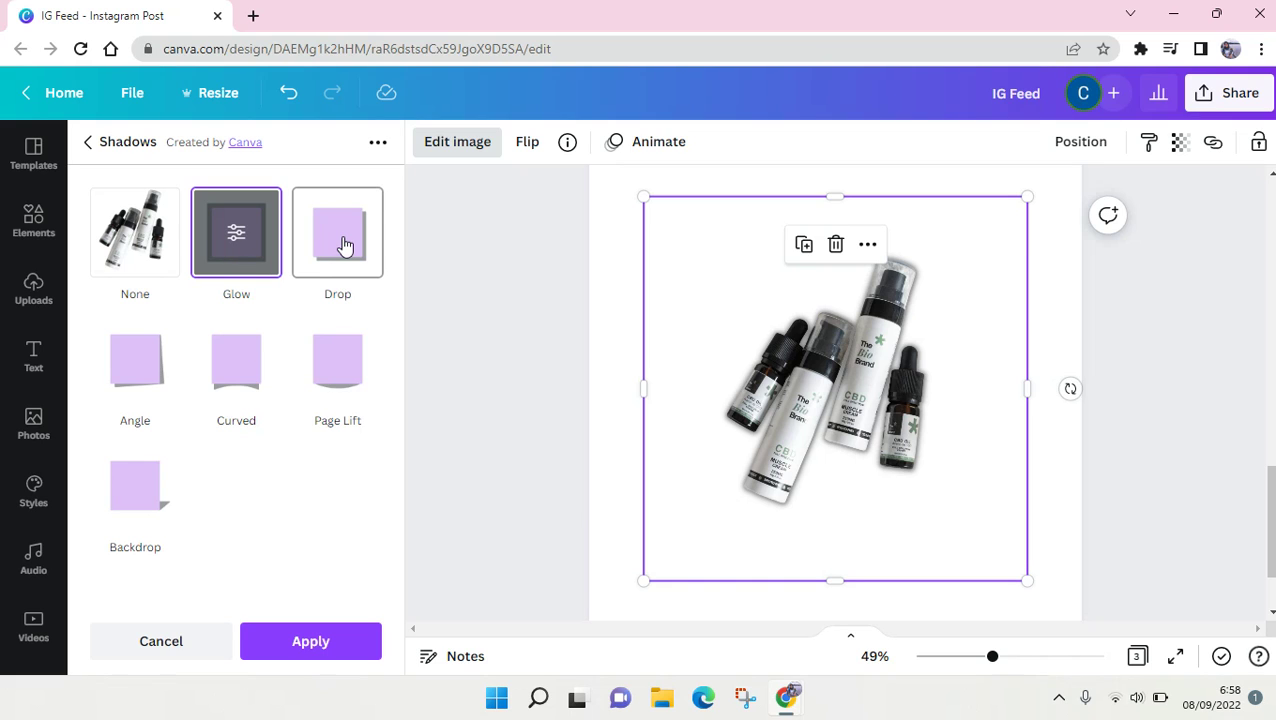
left_click(163, 364)
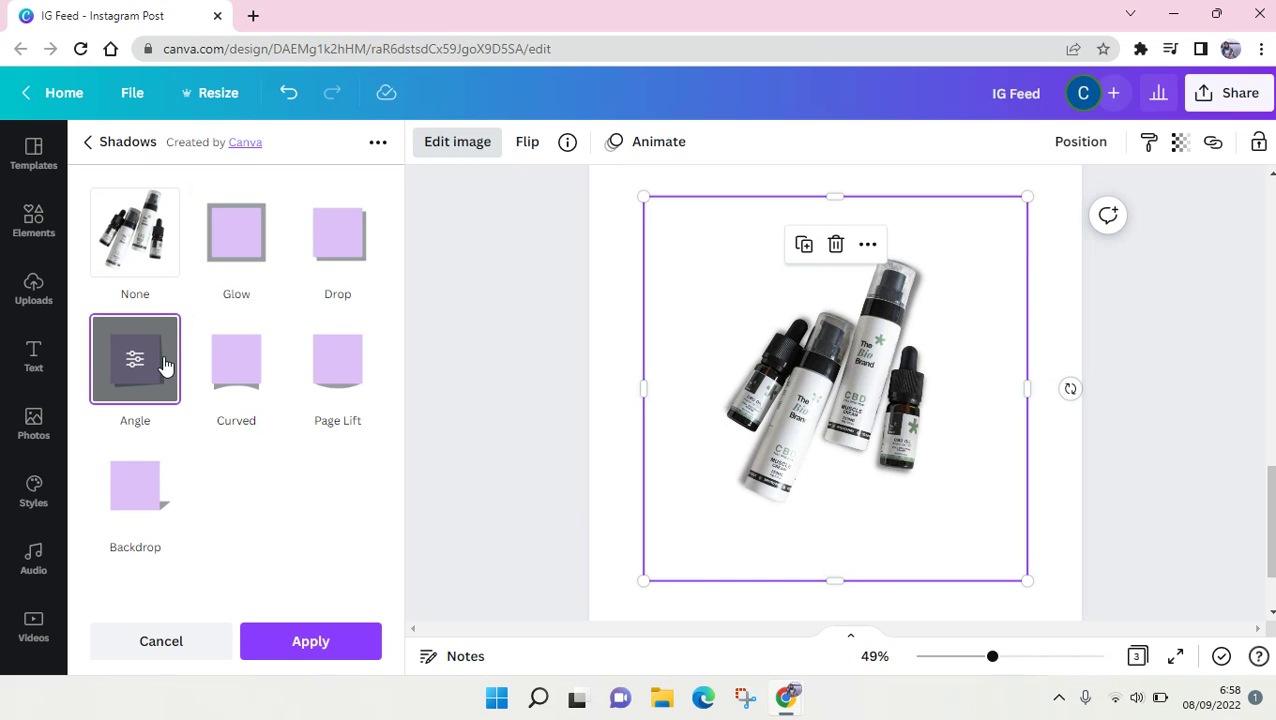
left_click(345, 222)
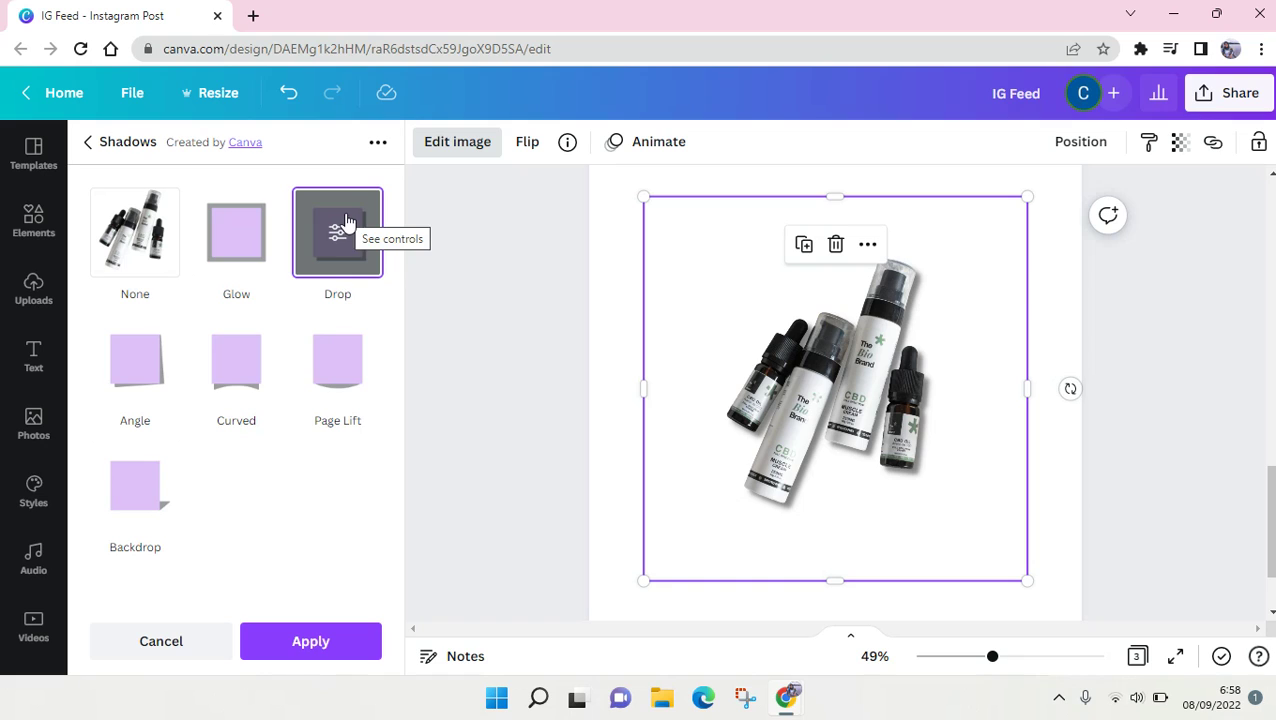
left_click(246, 372)
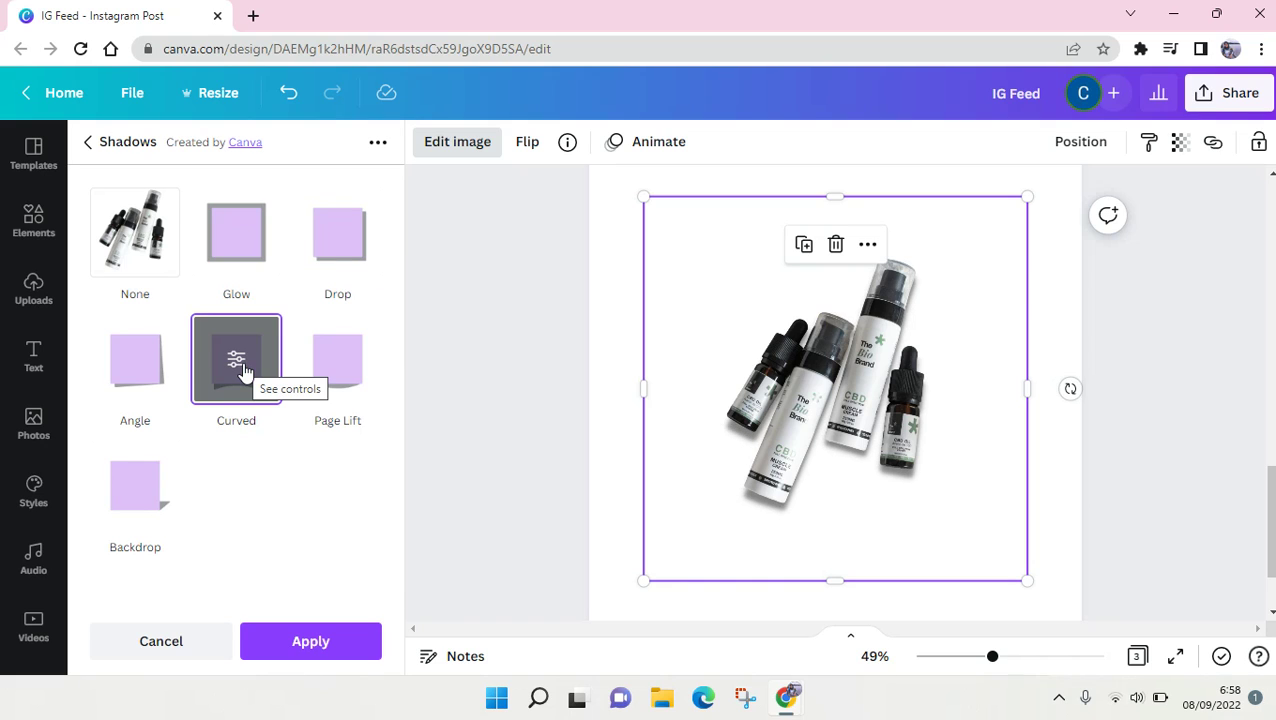
Step: Set the Curved shadow to curve 13, offset 2, transparency 40, blur 6 and apply it
left_click(244, 362)
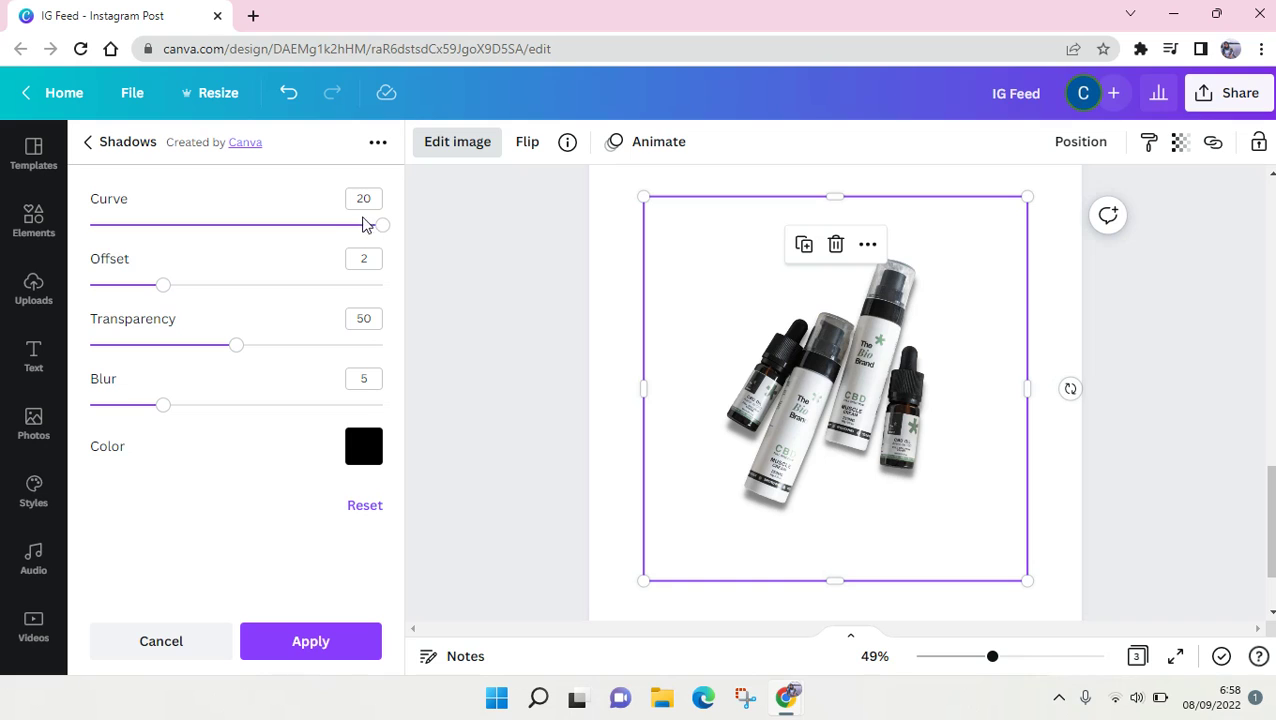
left_click_drag(382, 226, 333, 224)
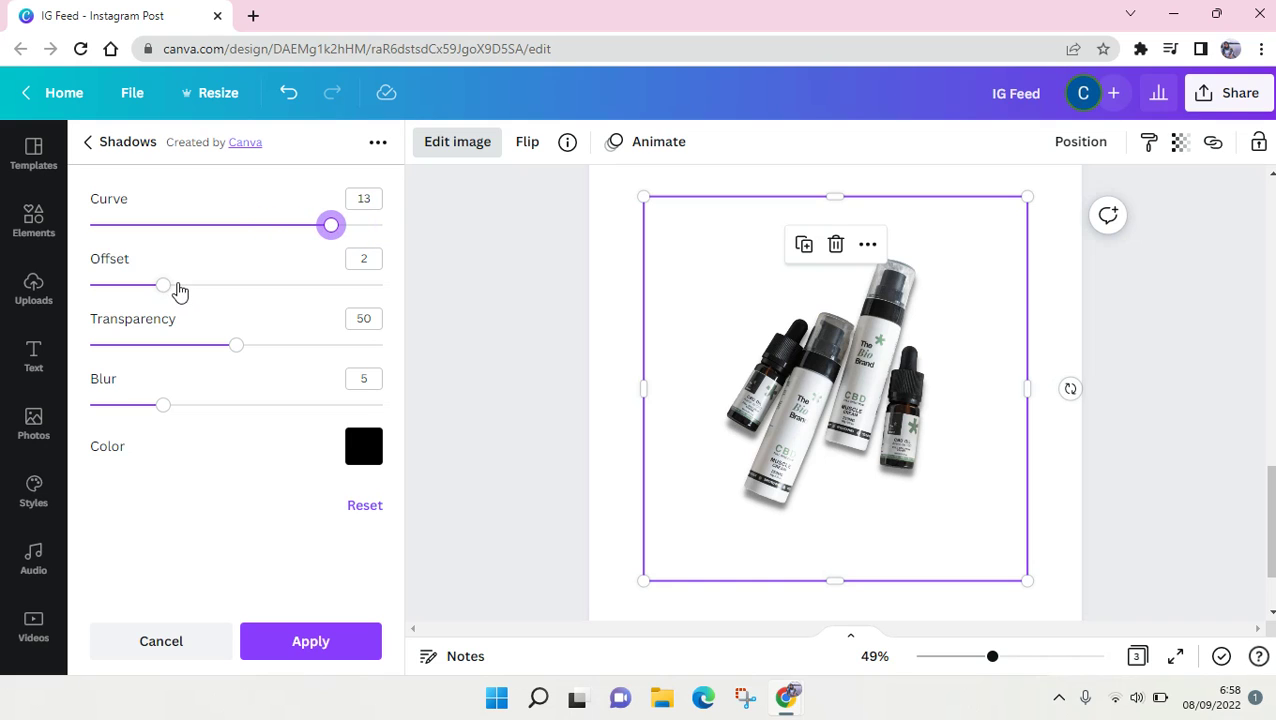
mouse_move(165, 286)
left_mouse_down()
mouse_move(201, 288)
mouse_move(165, 286)
left_mouse_up()
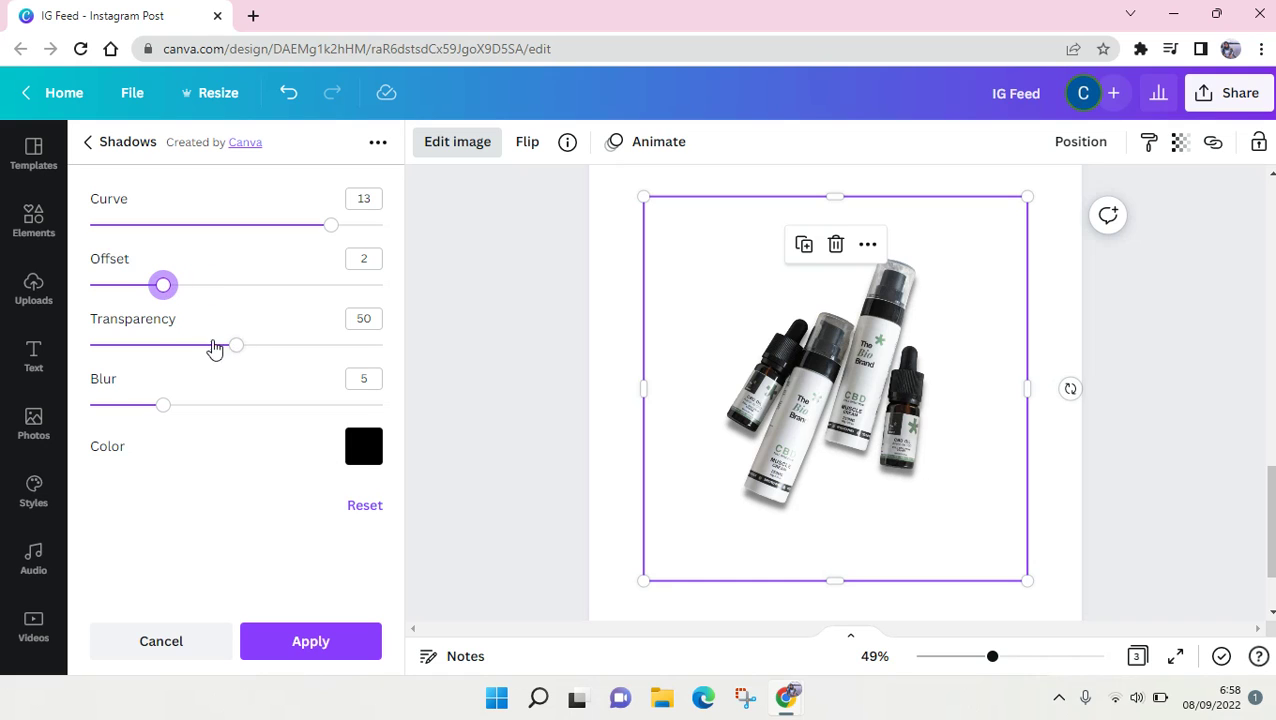
mouse_move(214, 347)
left_mouse_down()
mouse_move(192, 344)
mouse_move(265, 344)
mouse_move(194, 338)
mouse_move(207, 342)
left_mouse_up()
mouse_move(158, 418)
left_mouse_down()
mouse_move(222, 407)
mouse_move(180, 413)
left_mouse_up()
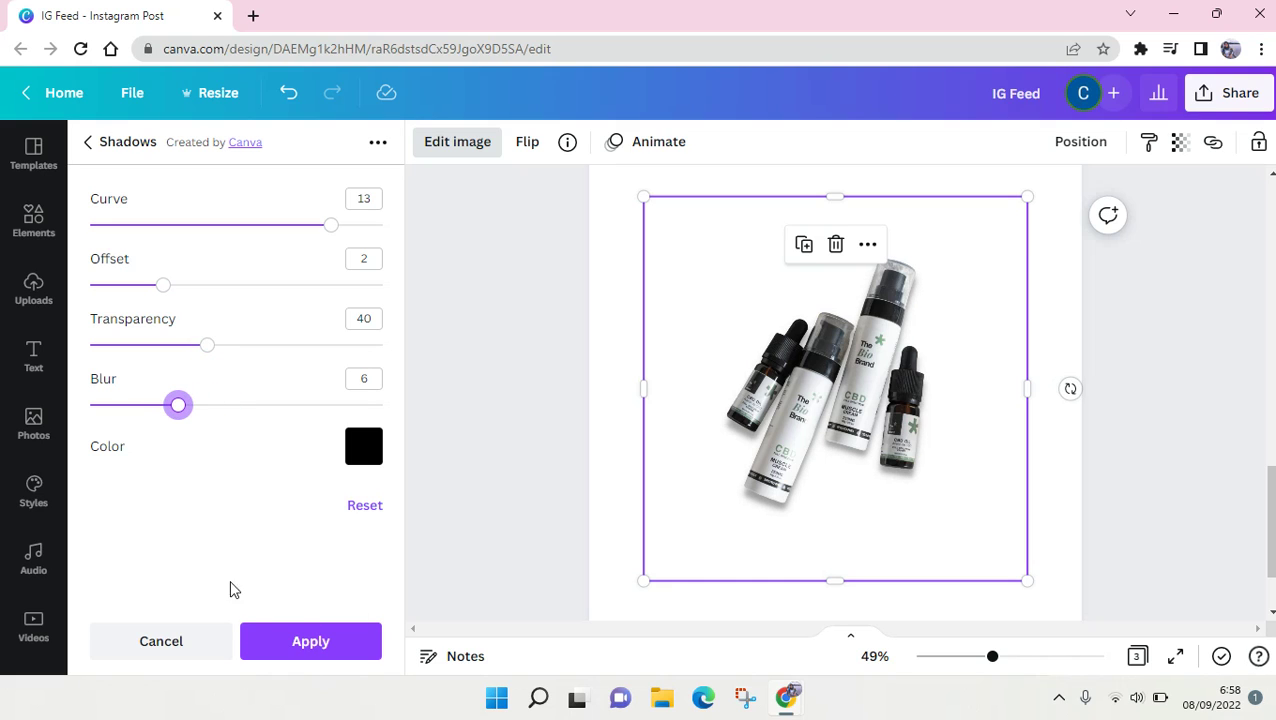
left_click(310, 648)
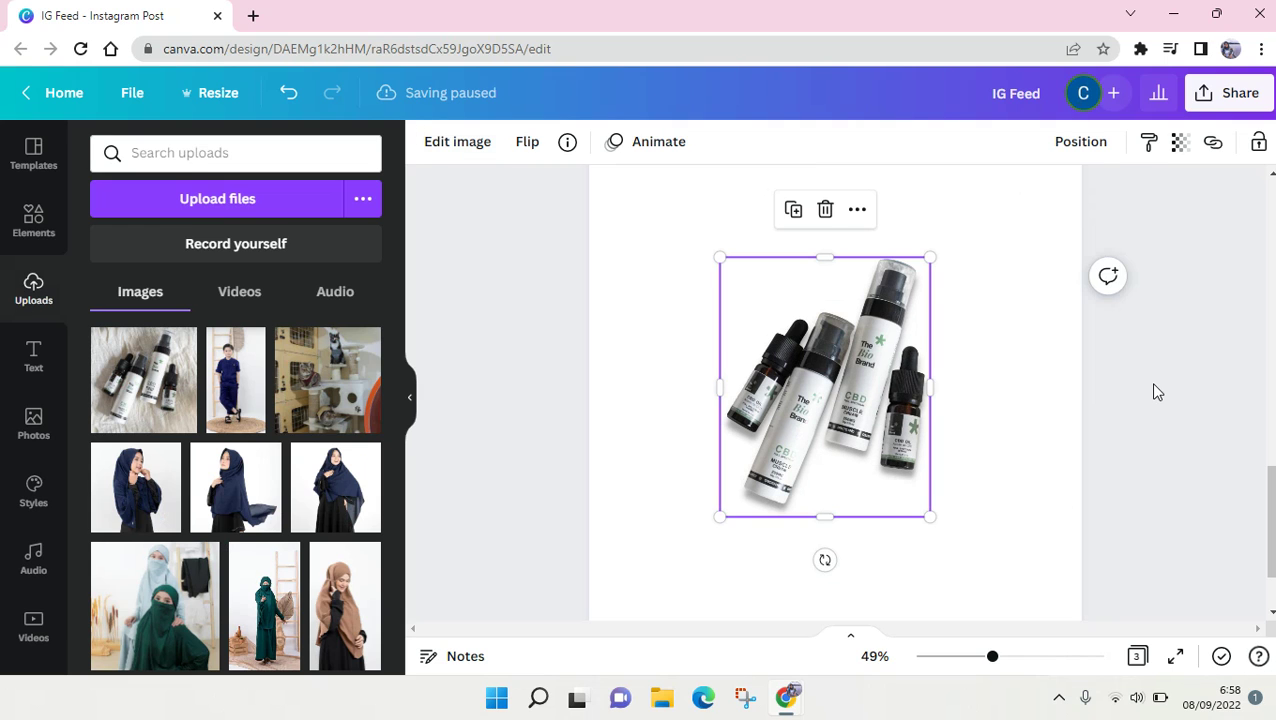
Step: Zoom out, enlarge the shadowed bottles photo and centre it on Page 3
left_click(1119, 401)
left_click(900, 460)
left_click_drag(830, 428, 777, 381)
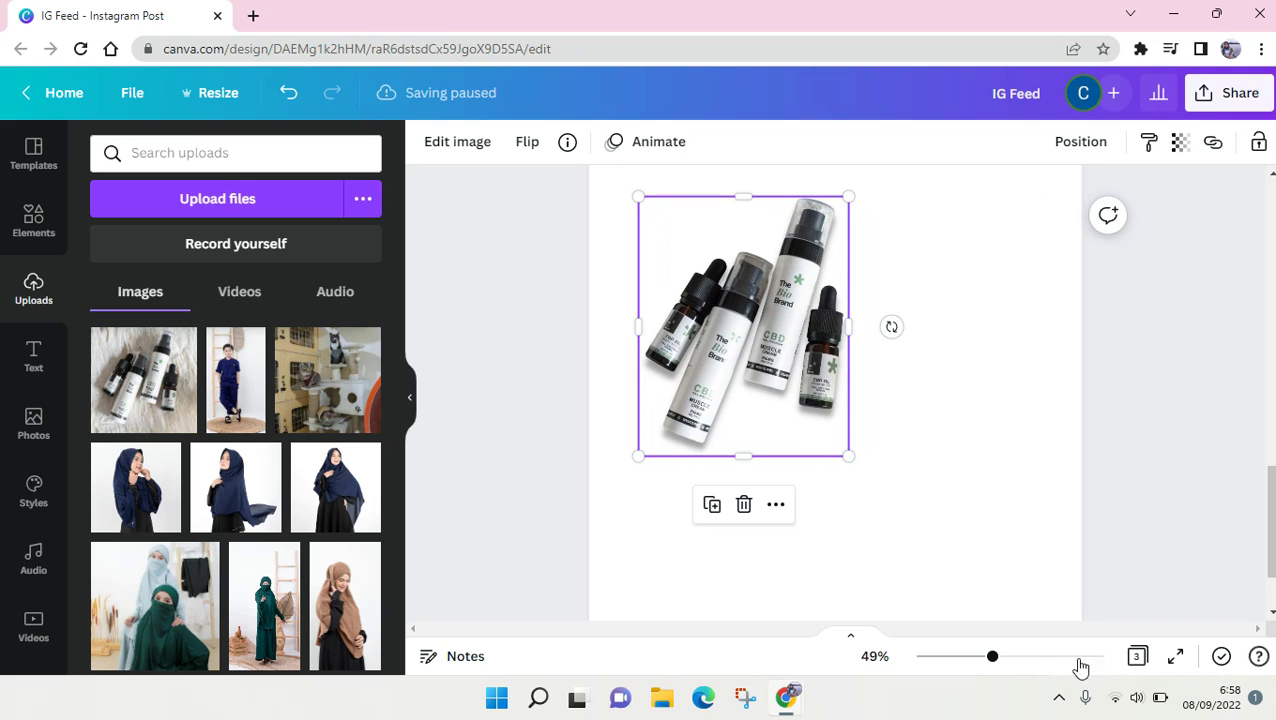
left_click_drag(990, 659, 976, 658)
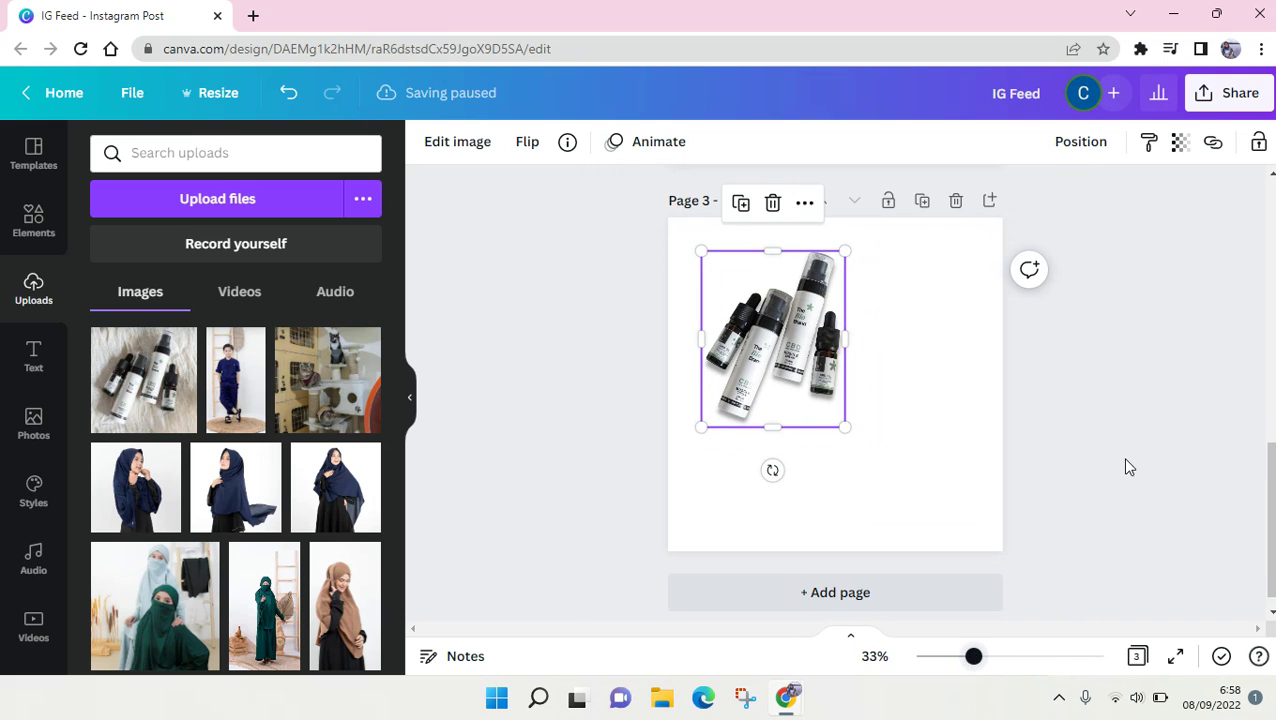
left_click(1123, 460)
left_click(838, 406)
mouse_move(845, 428)
left_mouse_down()
mouse_move(957, 504)
mouse_move(928, 490)
mouse_move(914, 511)
mouse_move(842, 432)
left_mouse_up()
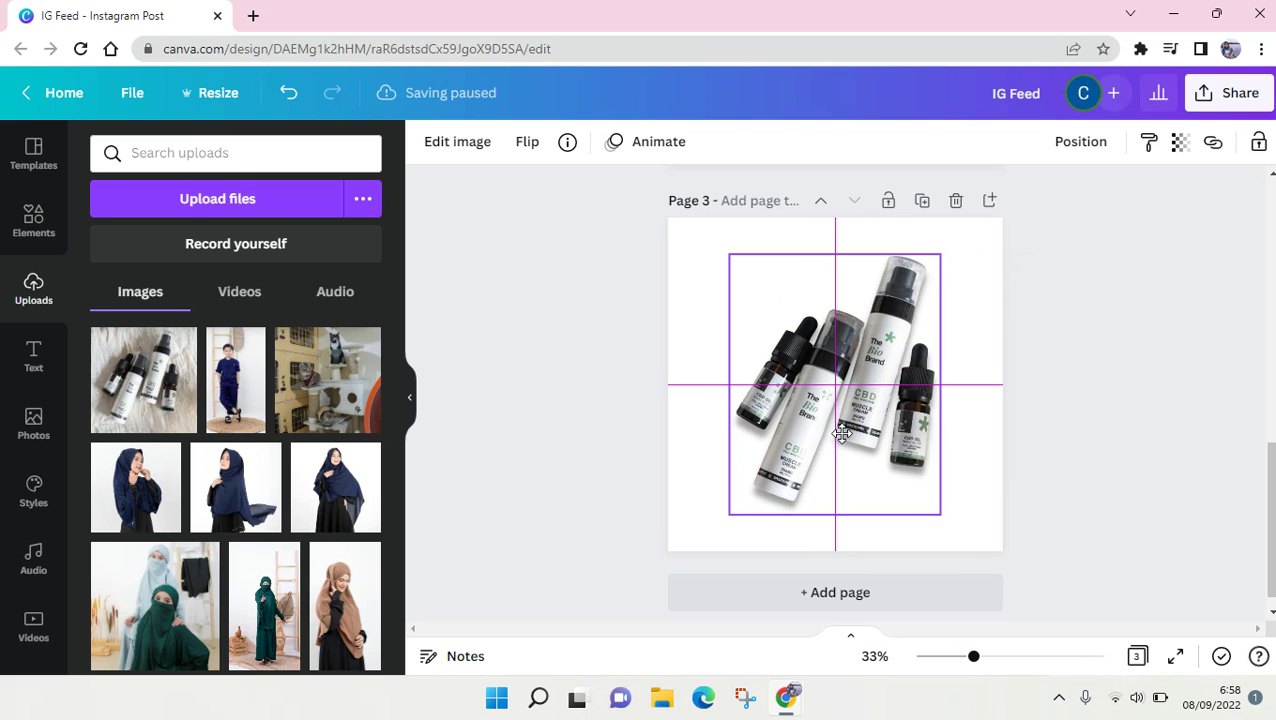
left_click(1031, 464)
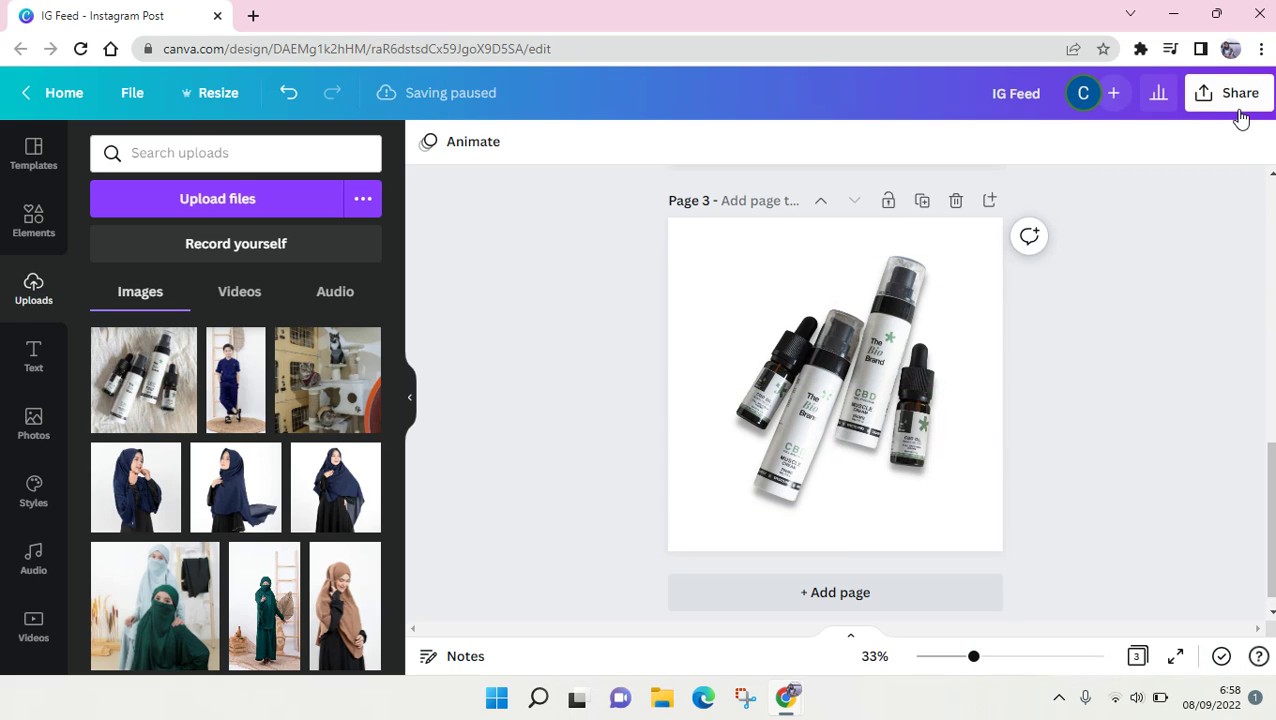
Step: Limit the PNG download to Page 3 (Current page) only
left_click(1206, 105)
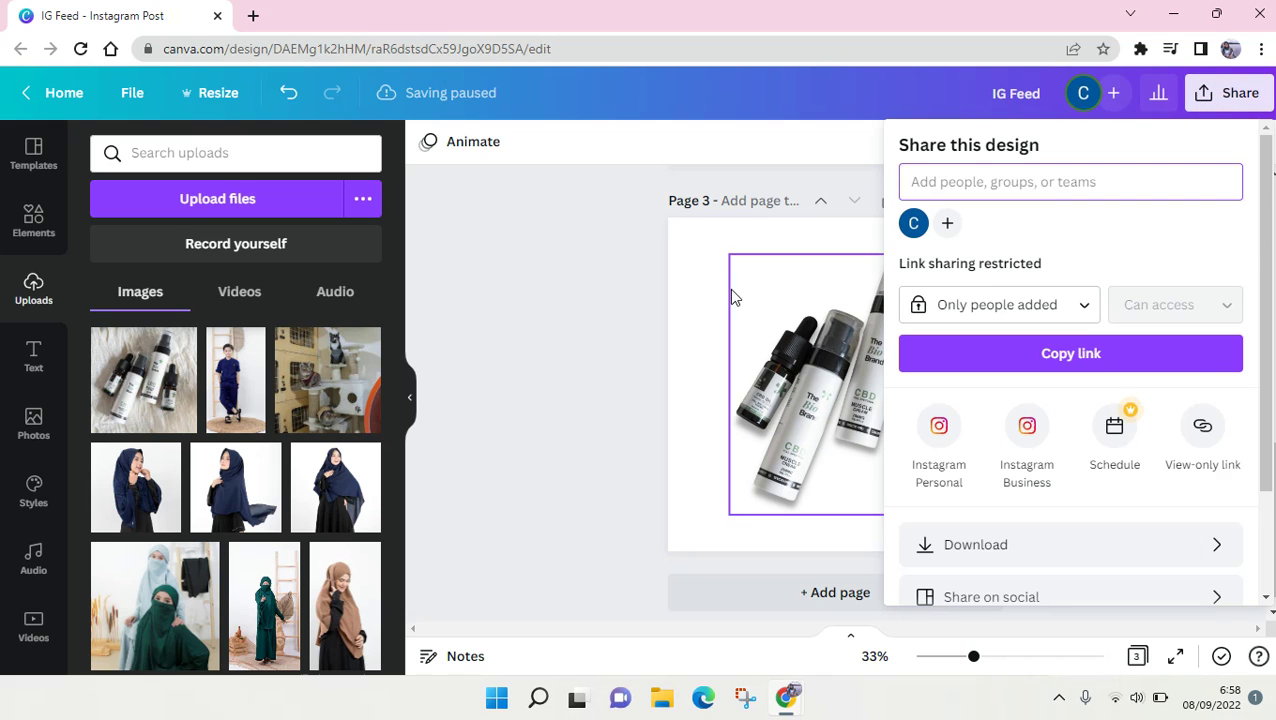
left_click(994, 546)
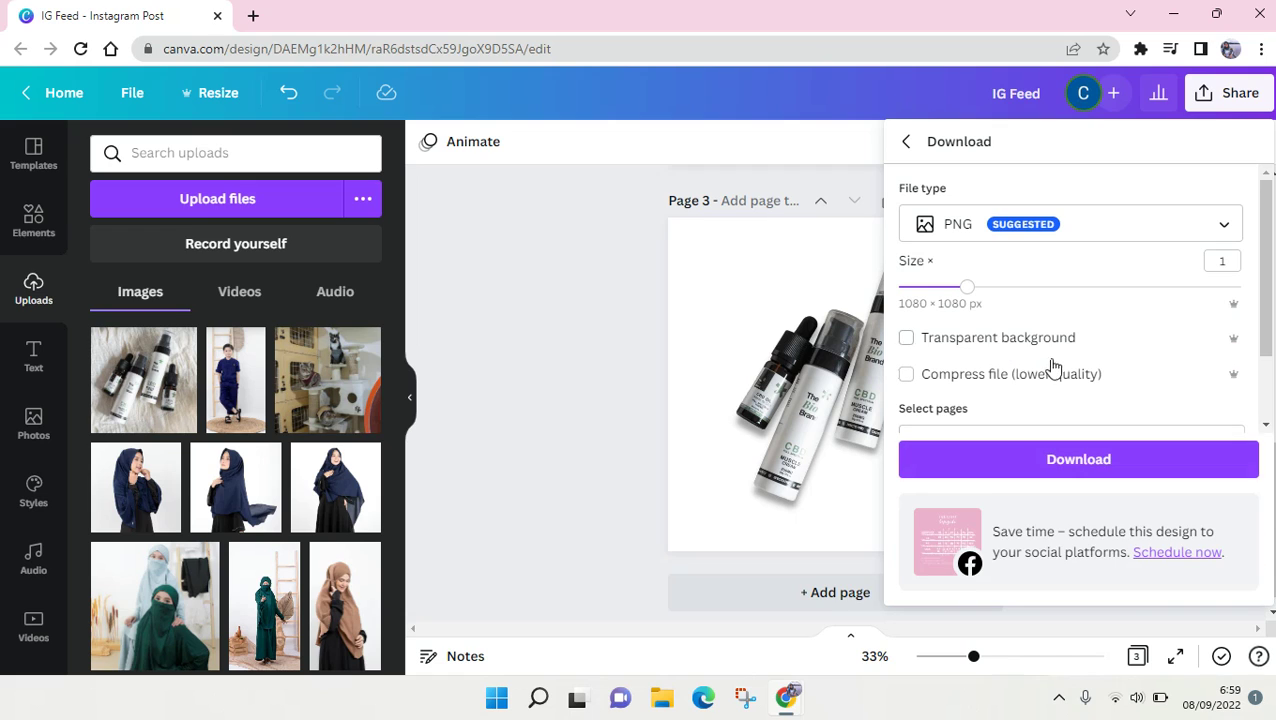
scroll(1048, 360, "down", 2)
left_click(1042, 347)
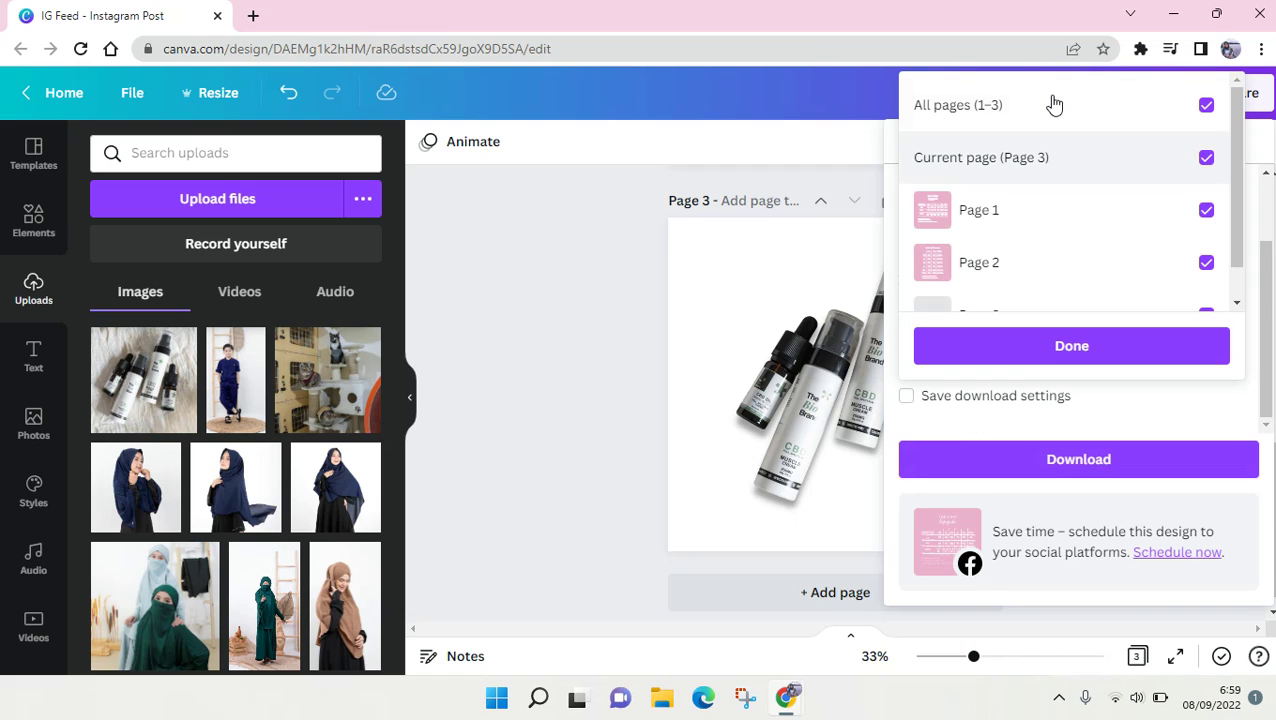
left_click(1051, 105)
left_click(1051, 157)
left_click(1005, 347)
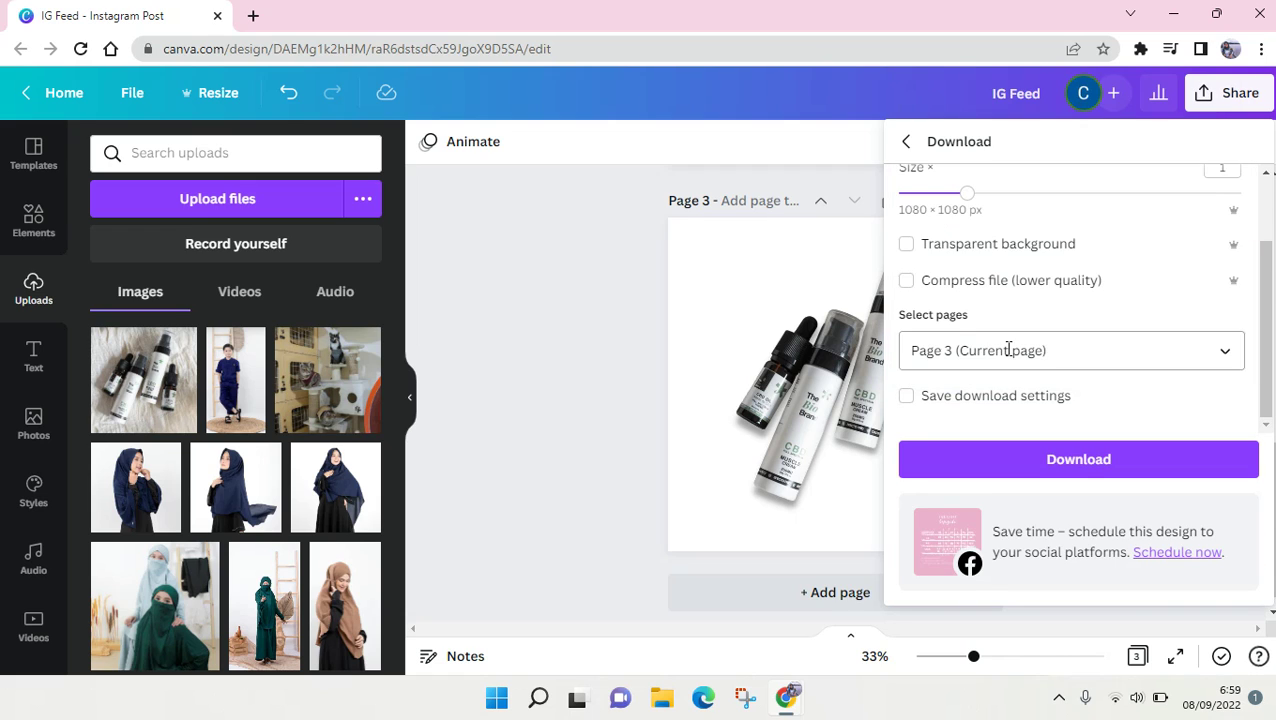
Step: Turn on transparent background and download the 1080 × 1080 PNG
scroll(993, 305, "up", 1)
scroll(993, 304, "up", 1)
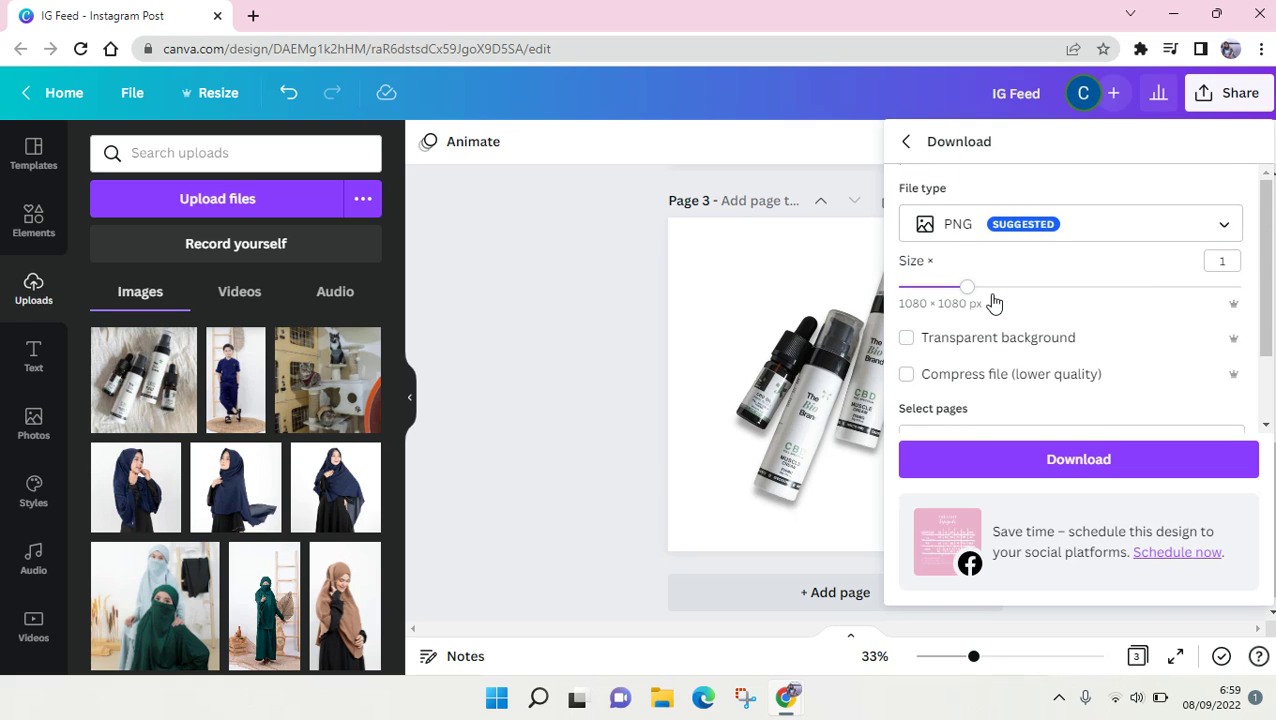
left_click(907, 340)
left_click(1060, 459)
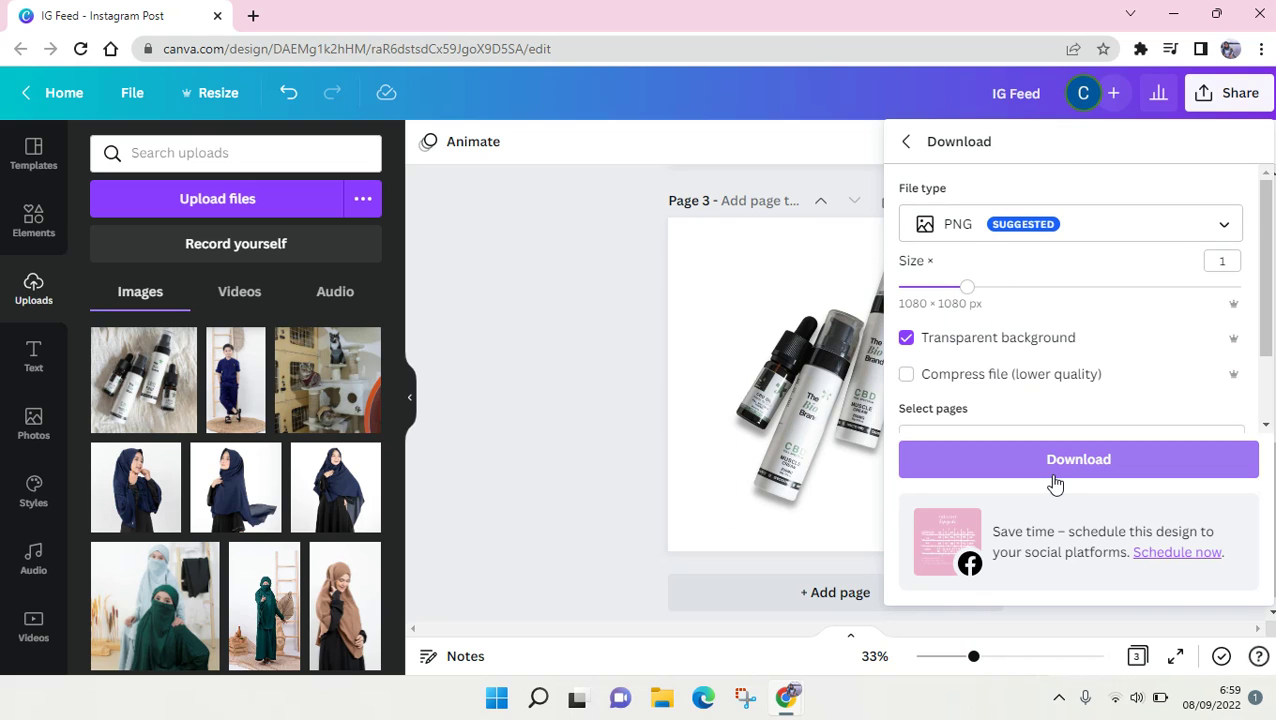